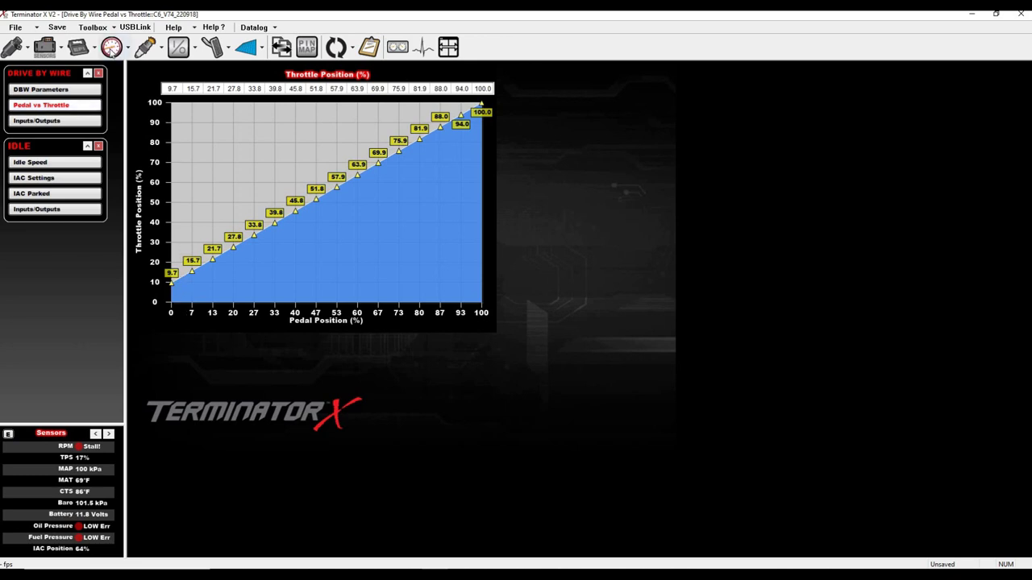
Step: Open the IAC settings, bring the tune online with the ECU over USB, and accept the ECU sync result
key(ctrl+Tab)
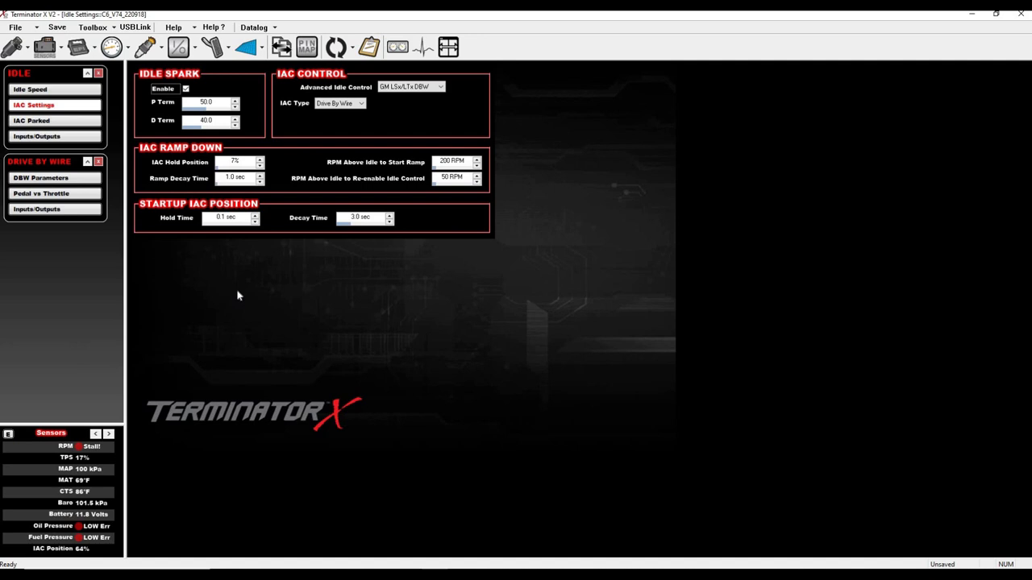
click(228, 163)
click(131, 28)
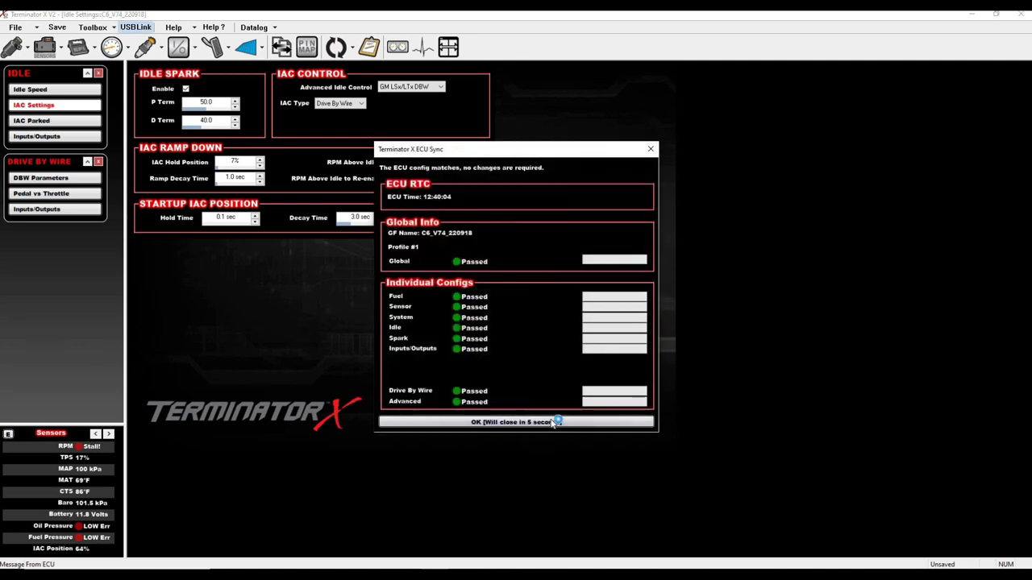
click(558, 422)
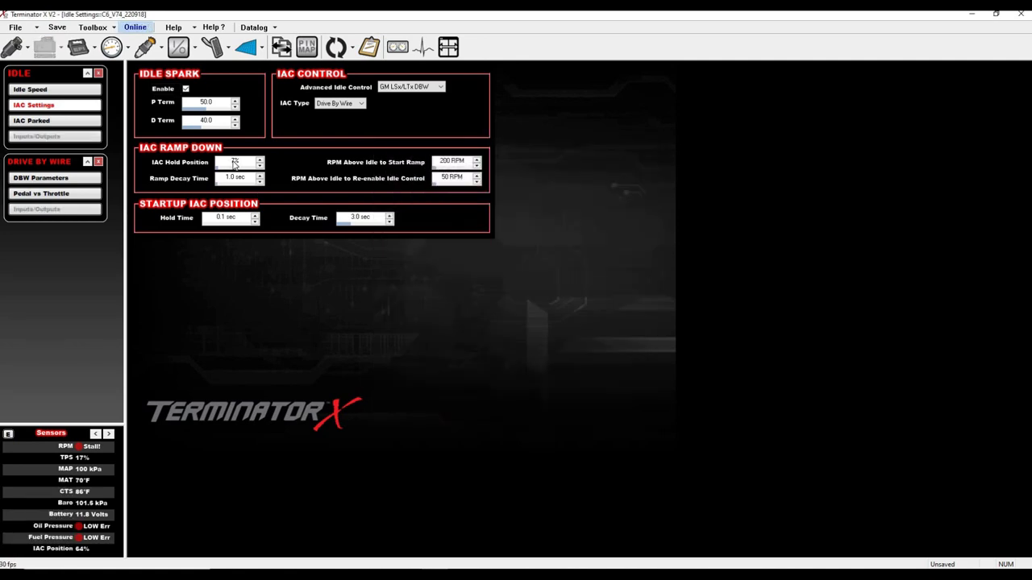
Step: Set the IAC ramp down to 40% hold position, 5.0 sec decay, 1000 RPM above idle to start ramp and 100 RPM to re-enable idle control
double_click(235, 164)
text(40)
double_click(240, 180)
text(5)
double_click(454, 162)
text(1000)
double_click(458, 178)
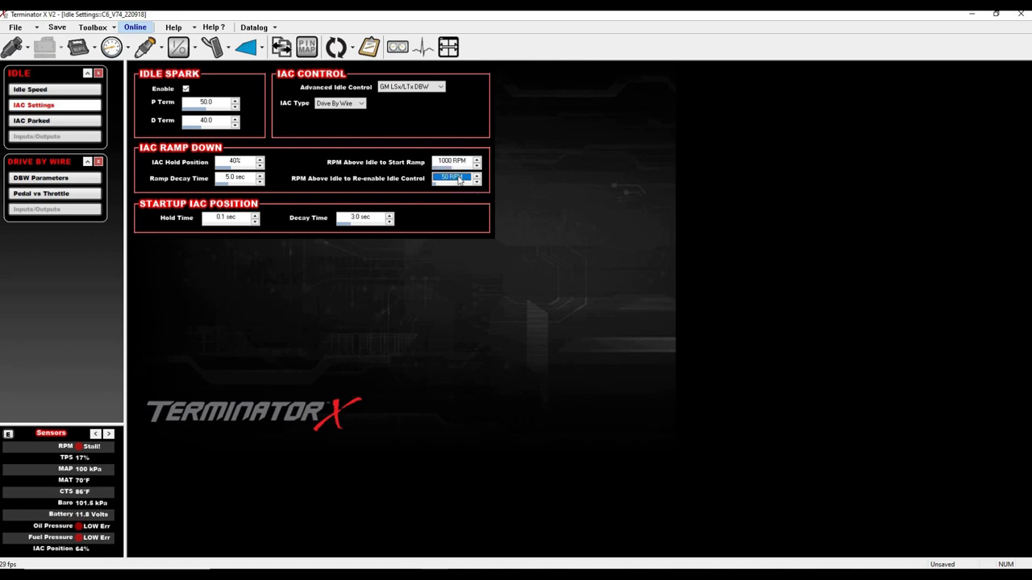
text(100)
Step: Restore the IAC ramp down to 7% hold position, 1.0 sec decay, 200 RPM above idle to start ramp and 50 RPM to re-enable idle control
click(243, 165)
text(7)
click(242, 180)
text(1)
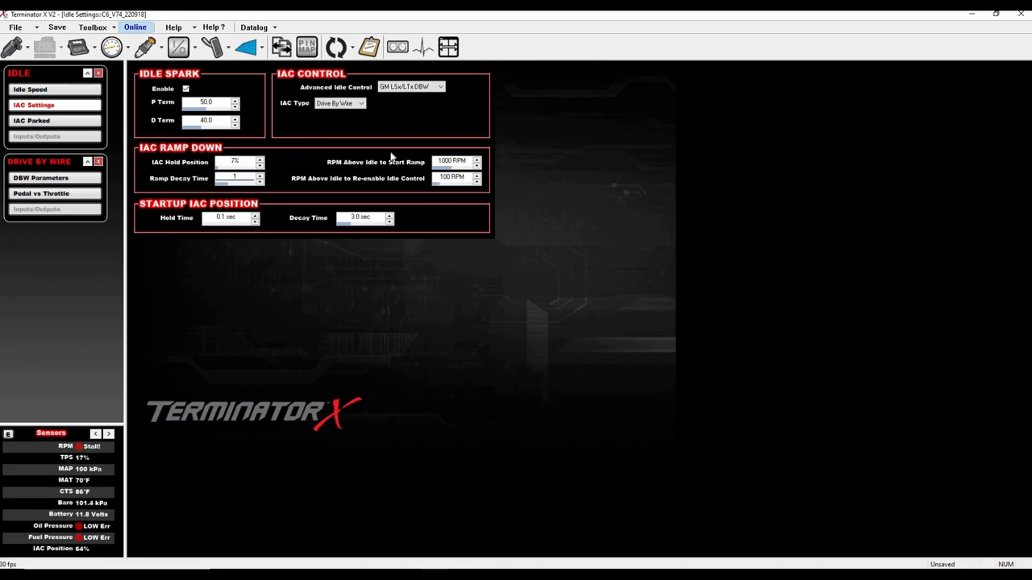
click(463, 162)
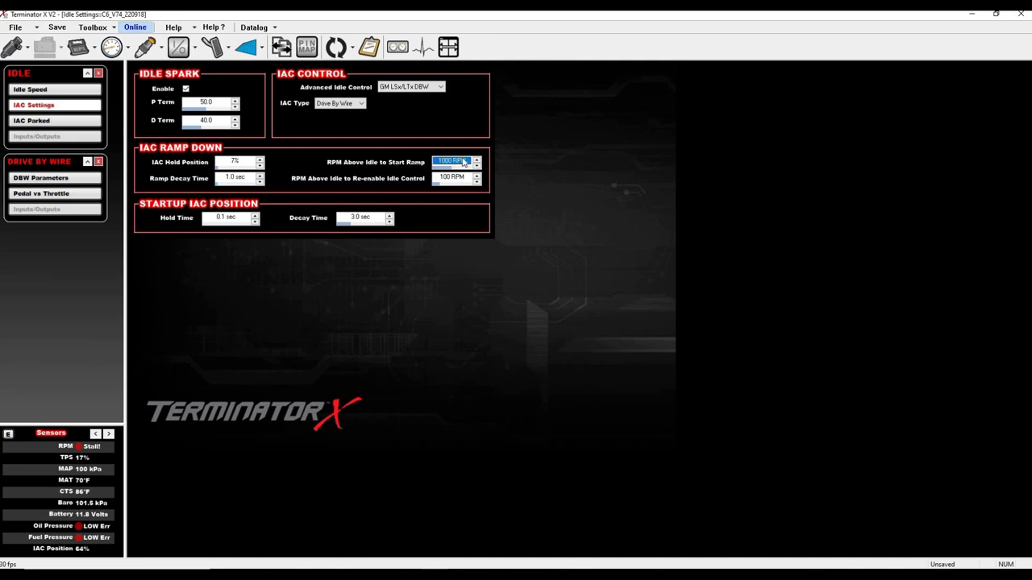
text(200)
click(464, 179)
text(50)
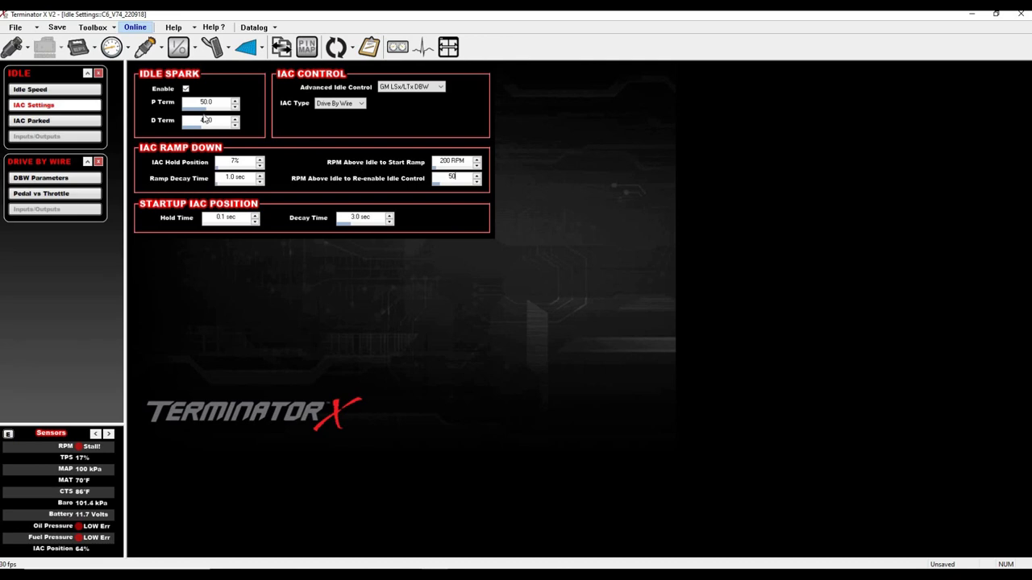
Step: Review the base fuel Volumetric Efficiency table and open the spark settings
click(12, 47)
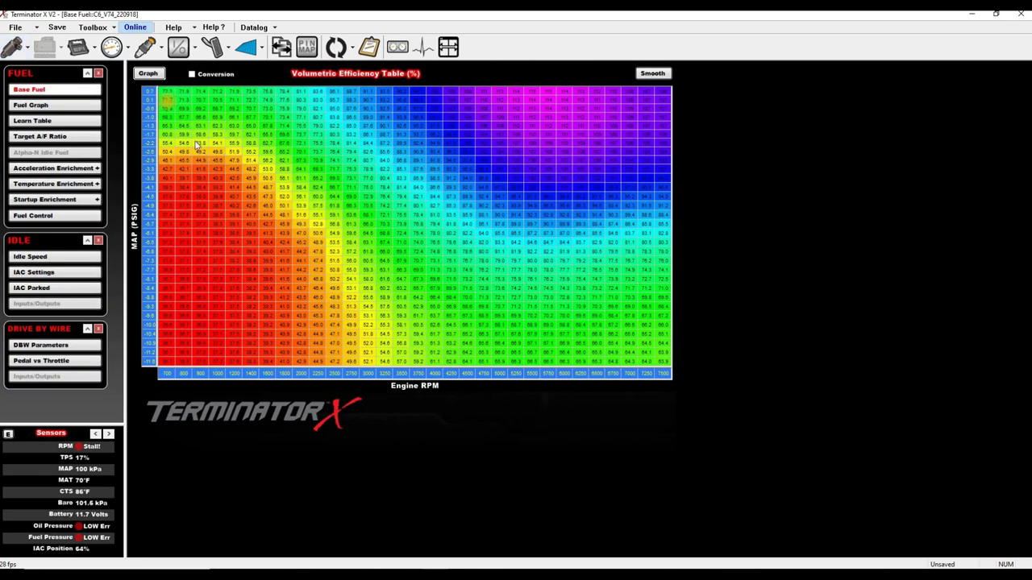
click(145, 47)
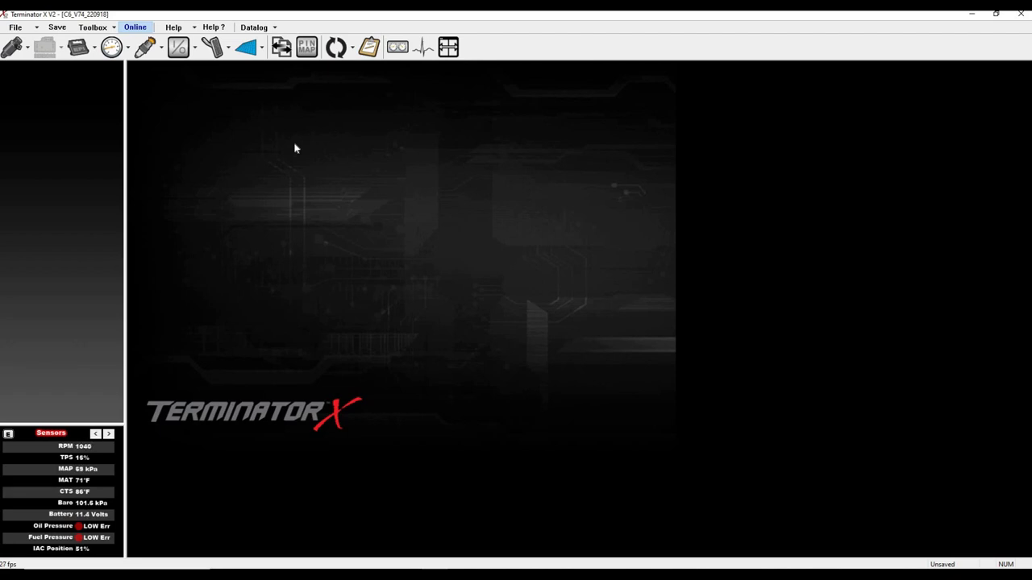
Step: Compare the Target Idle Speed curve with the live Idle Tuning readouts and the coolant temperature in the Sensors readouts
click(108, 436)
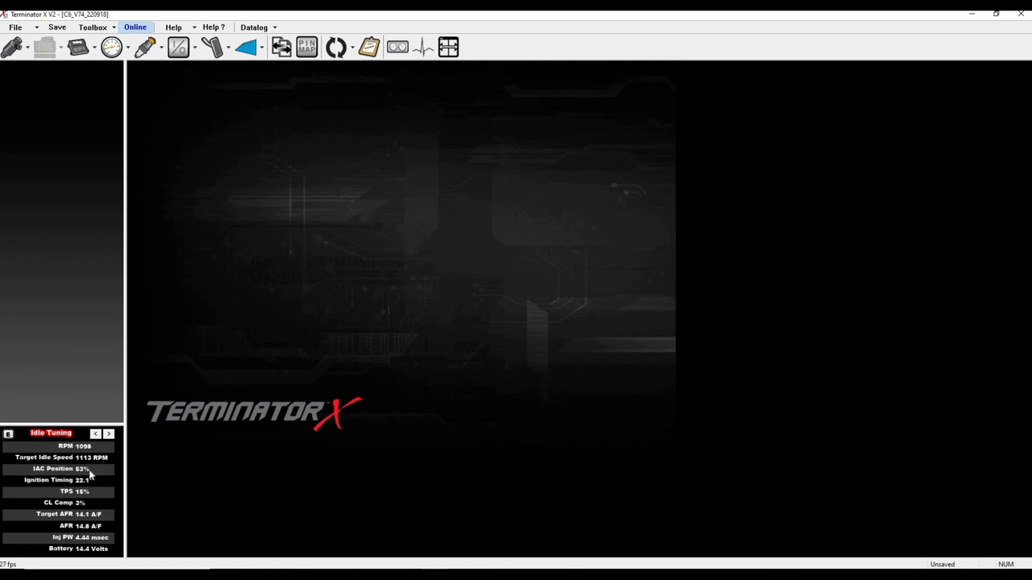
click(111, 47)
click(69, 91)
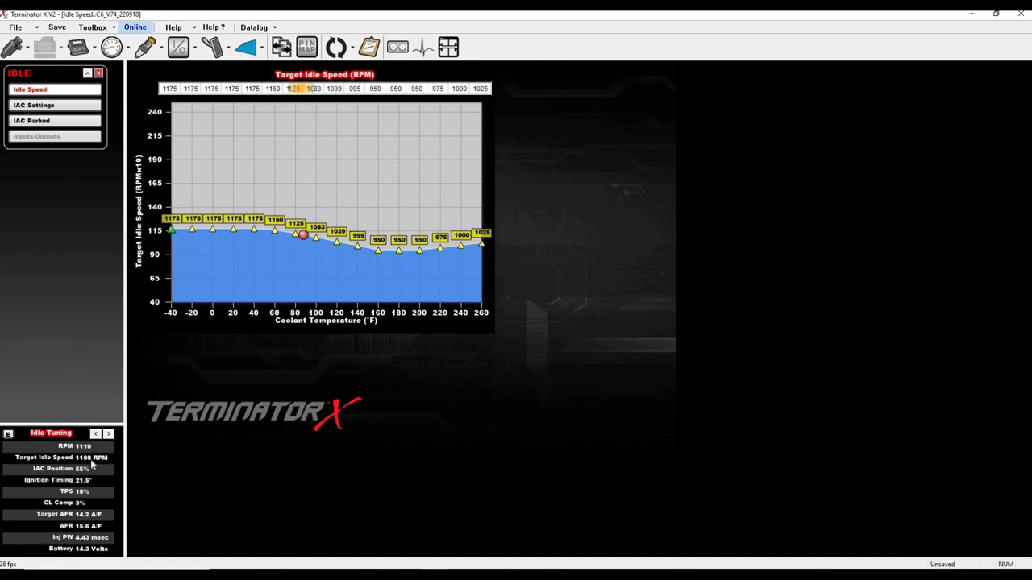
click(95, 434)
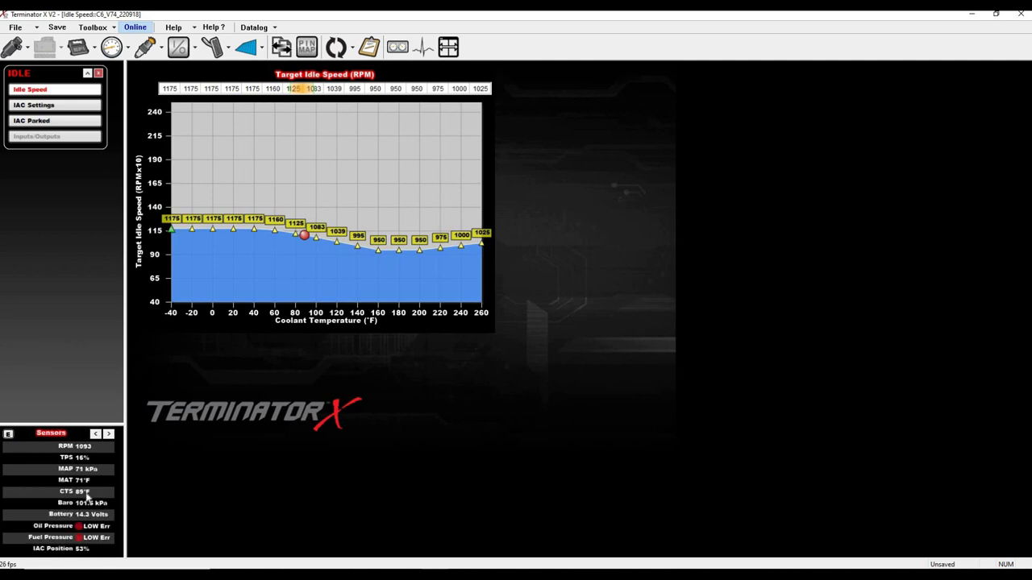
click(109, 434)
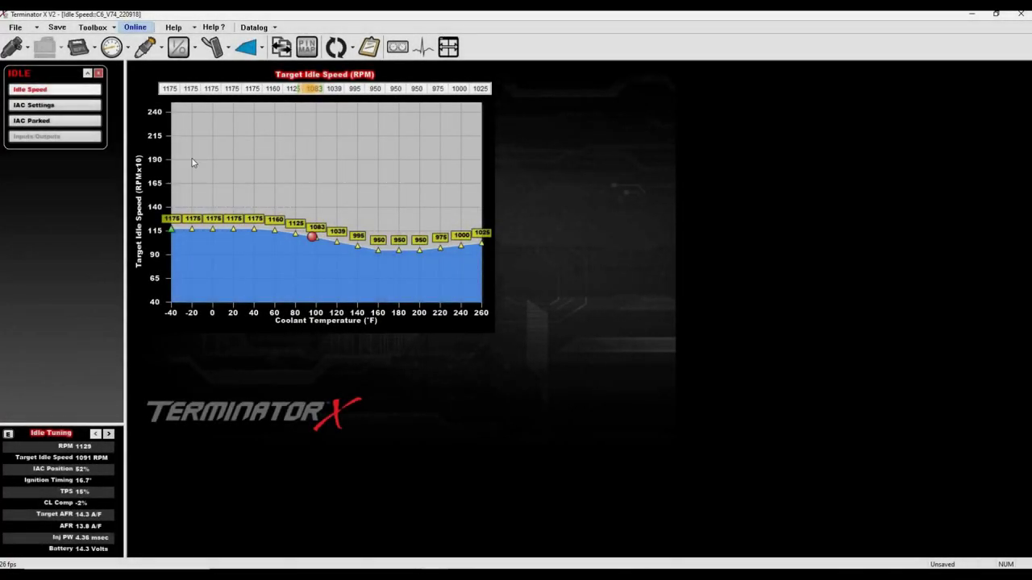
Step: Review the drive-by-wire Pedal vs Throttle curve at zero pedal and close the Drive By Wire settings
click(212, 50)
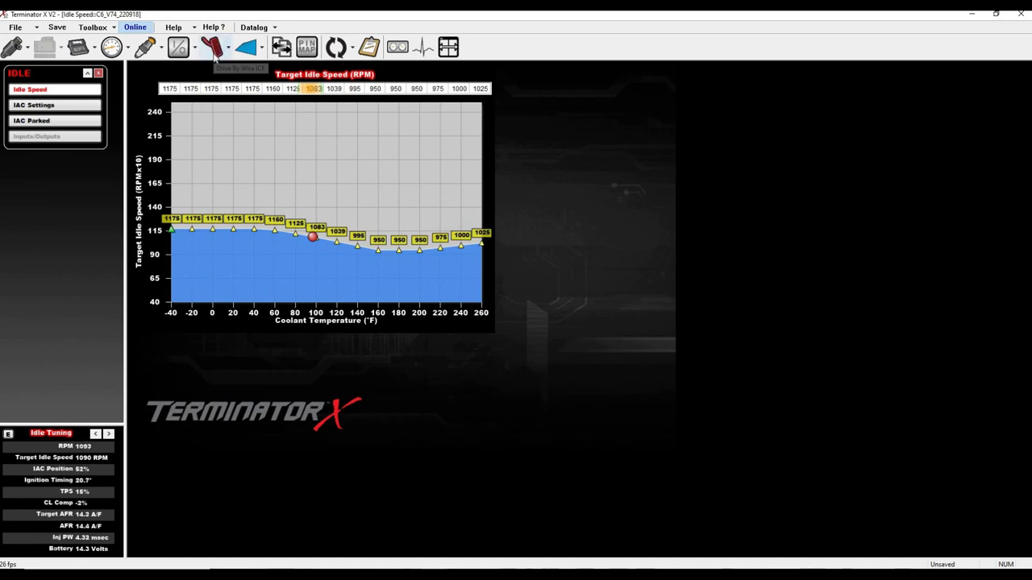
click(71, 108)
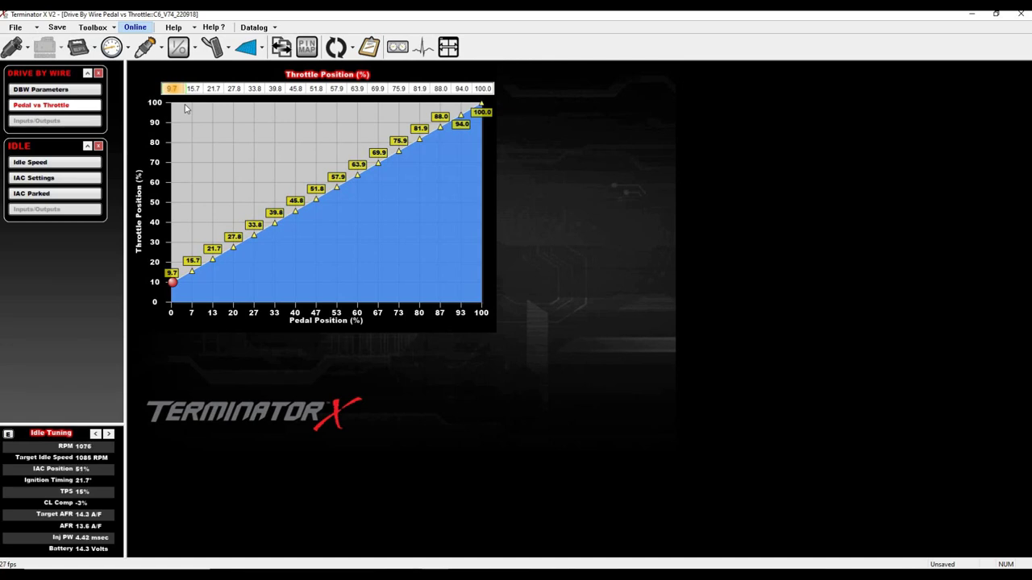
click(97, 72)
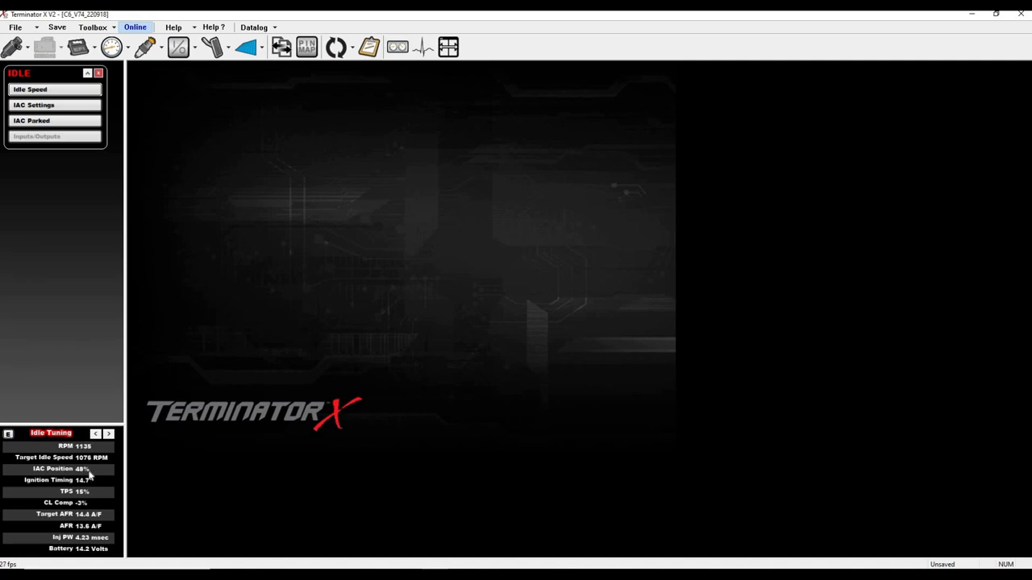
Step: Check the live Sensors and Idle Tuning readouts against the Pedal vs Throttle curve, and close the Drive By Wire and Idle settings
click(214, 46)
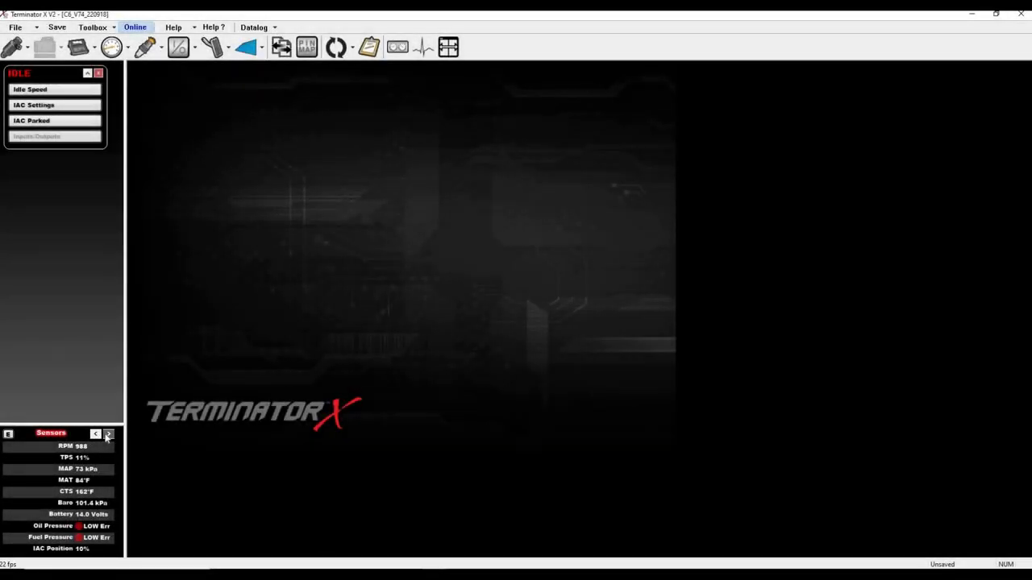
click(95, 435)
click(96, 435)
click(109, 434)
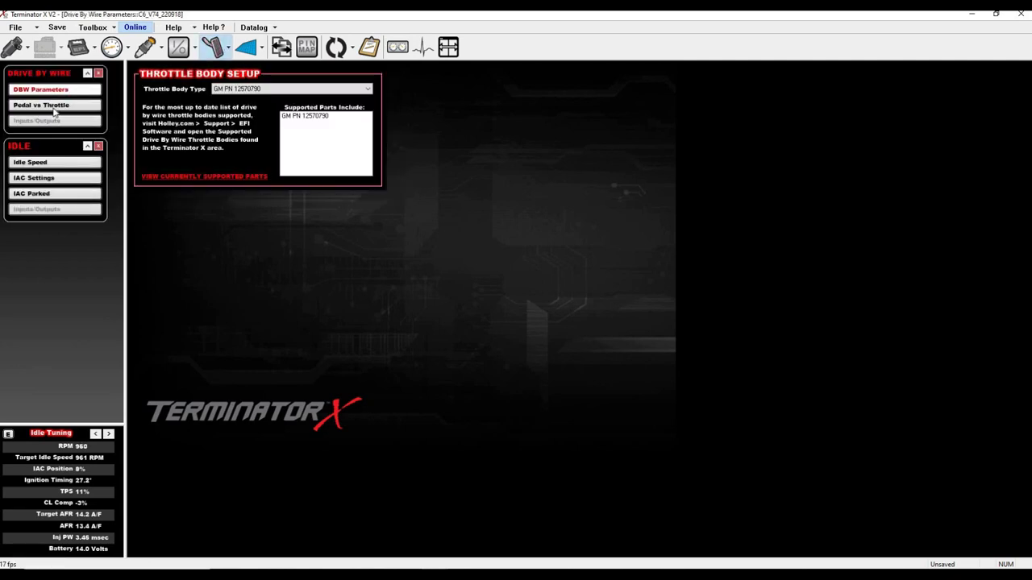
click(67, 104)
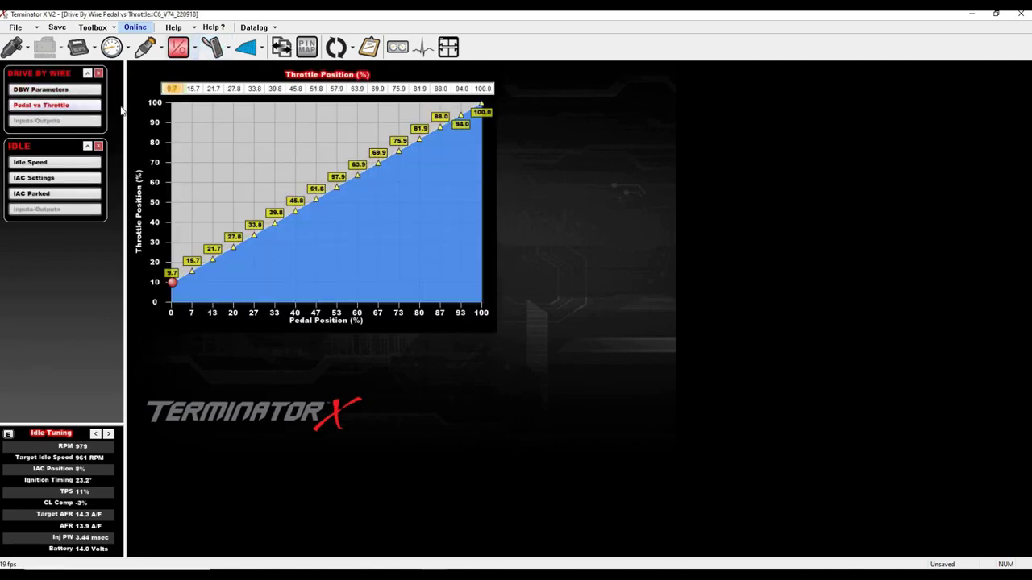
click(98, 74)
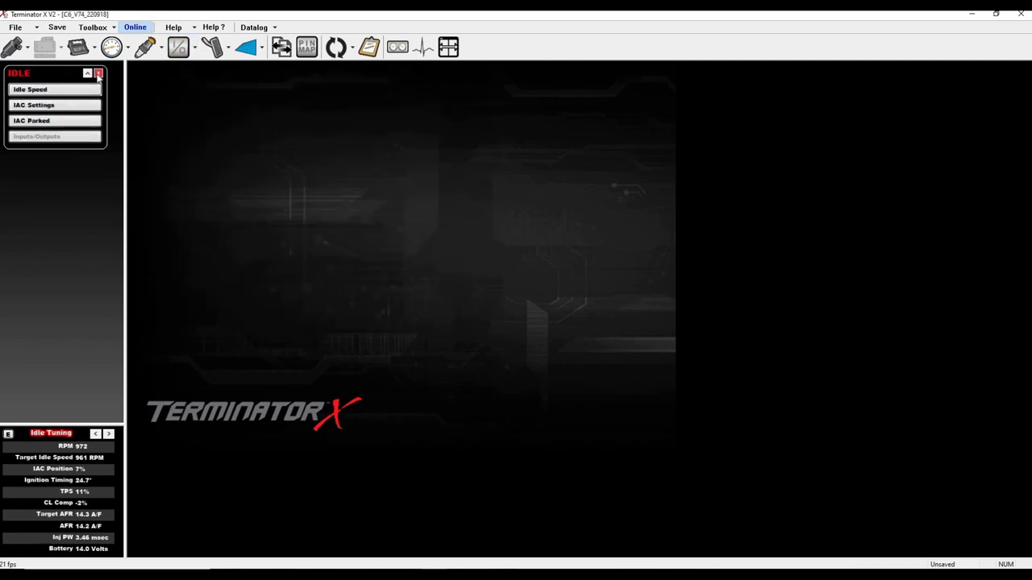
click(98, 74)
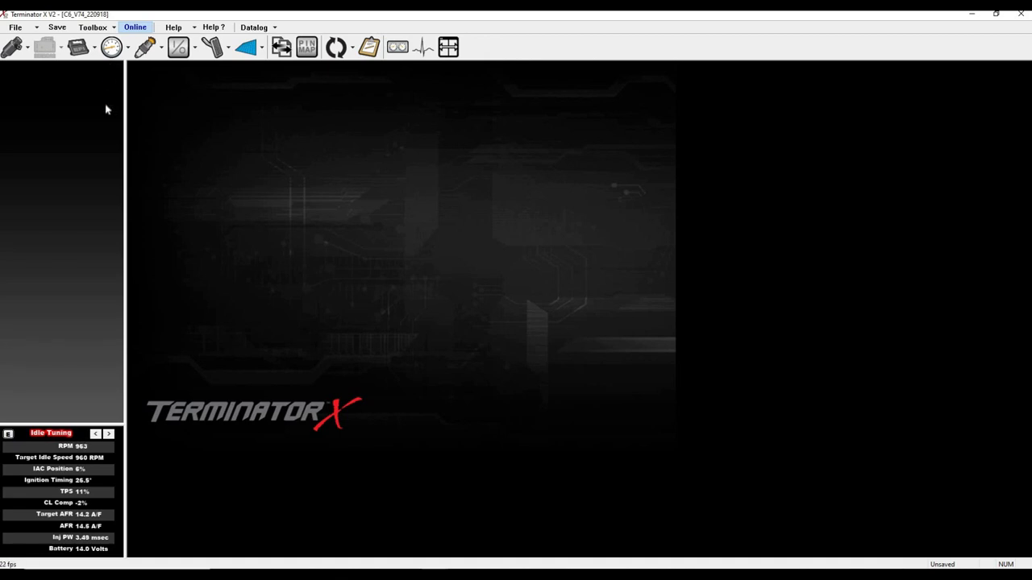
Step: Try a target idle speed of 1100 RPM at 160 and 180 °F coolant temperature, and restore both cells to 950 RPM
click(109, 50)
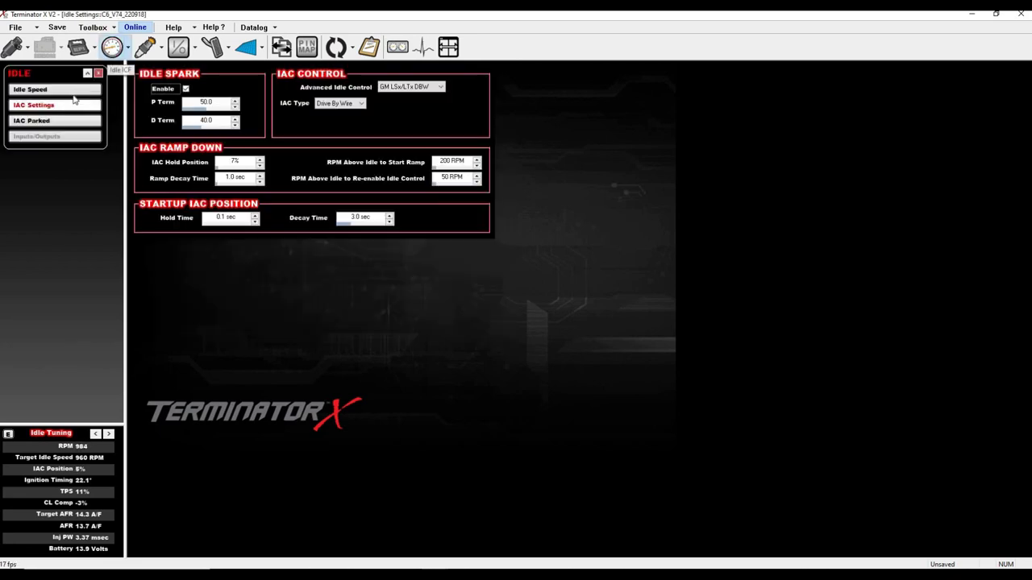
key(Up)
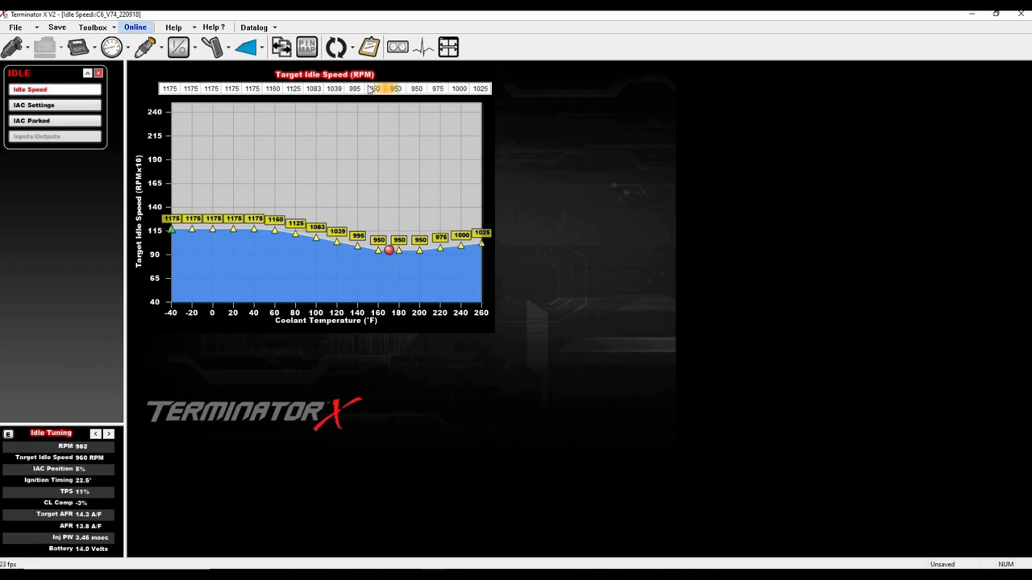
drag(370, 90, 395, 92)
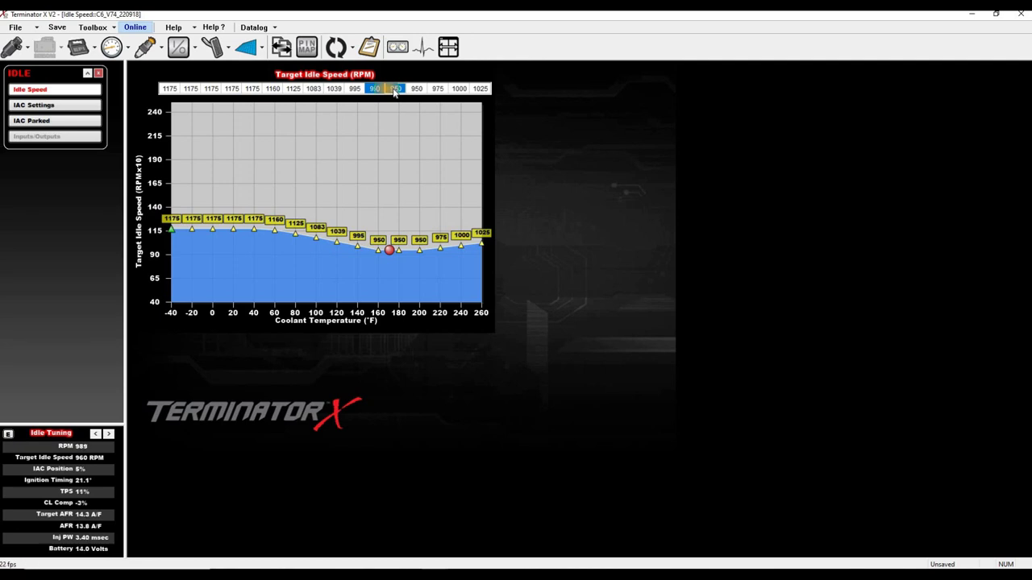
text(1100)
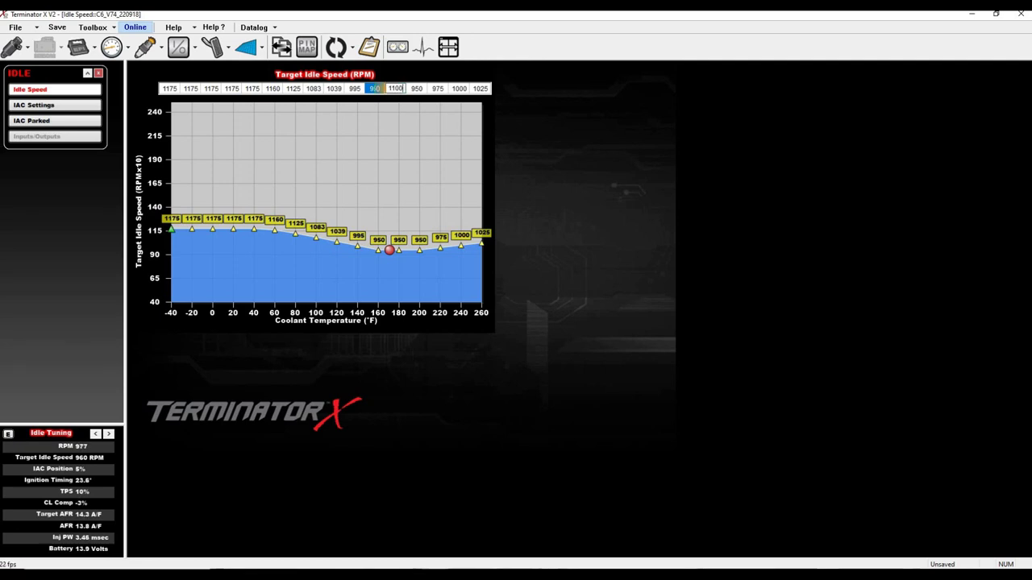
key(Return)
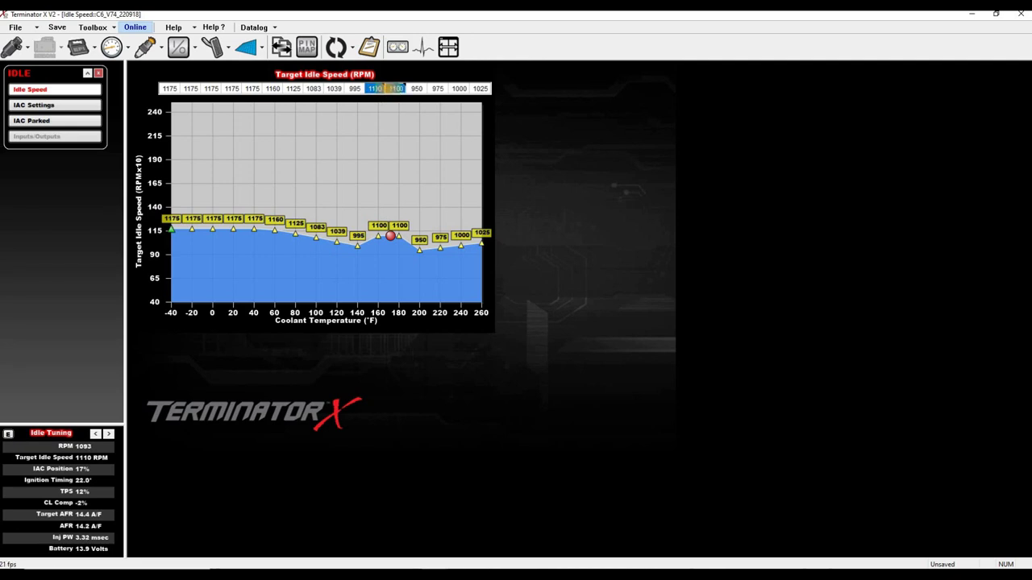
text(950)
key(Return)
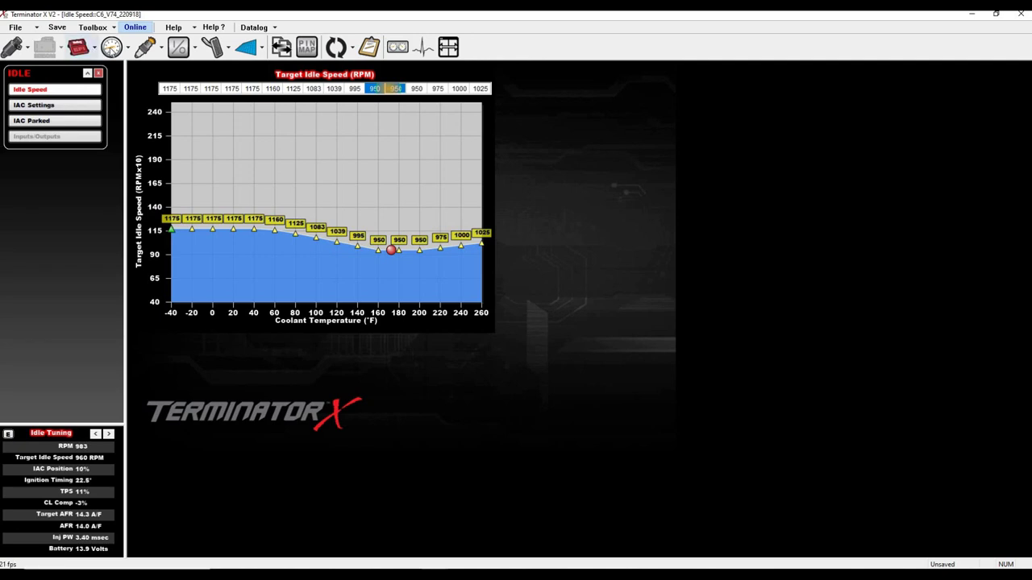
Step: Set the IAC Hold Position to 15% in the IAC ramp down settings
click(65, 107)
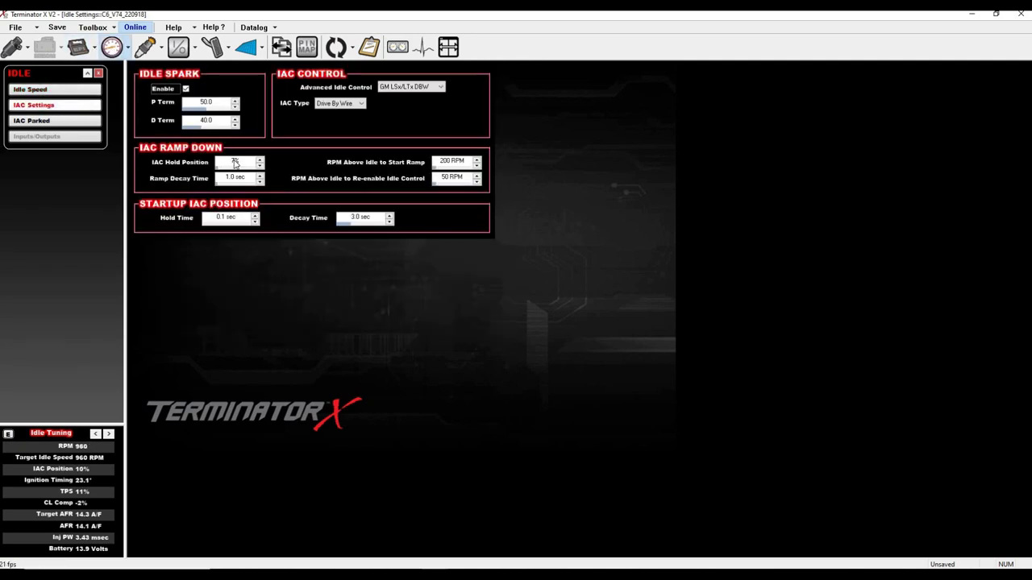
double_click(235, 163)
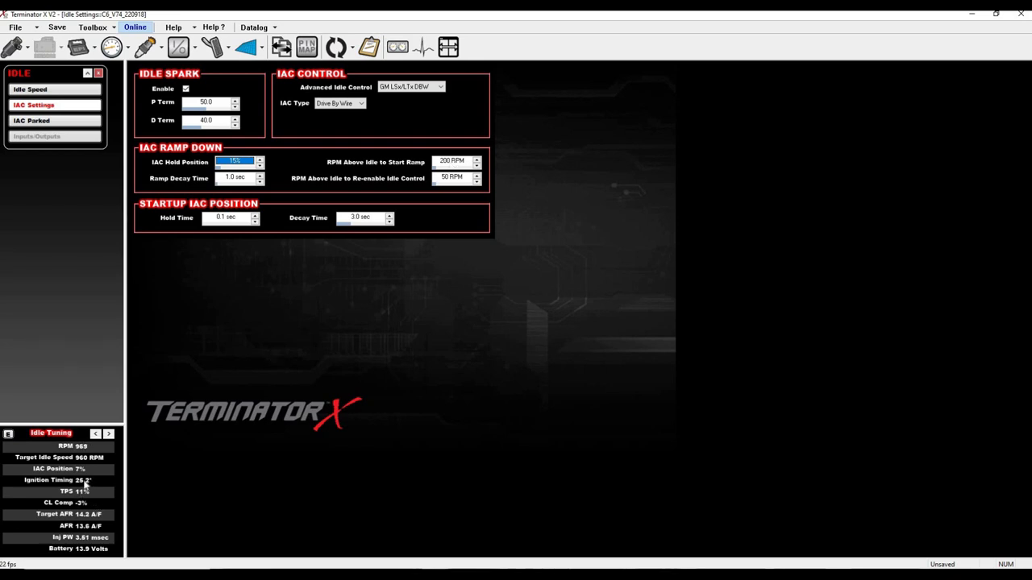
Step: Check the base spark timing table, and return to the IAC settings to examine the Sensors and Idle Tuning readouts
click(145, 48)
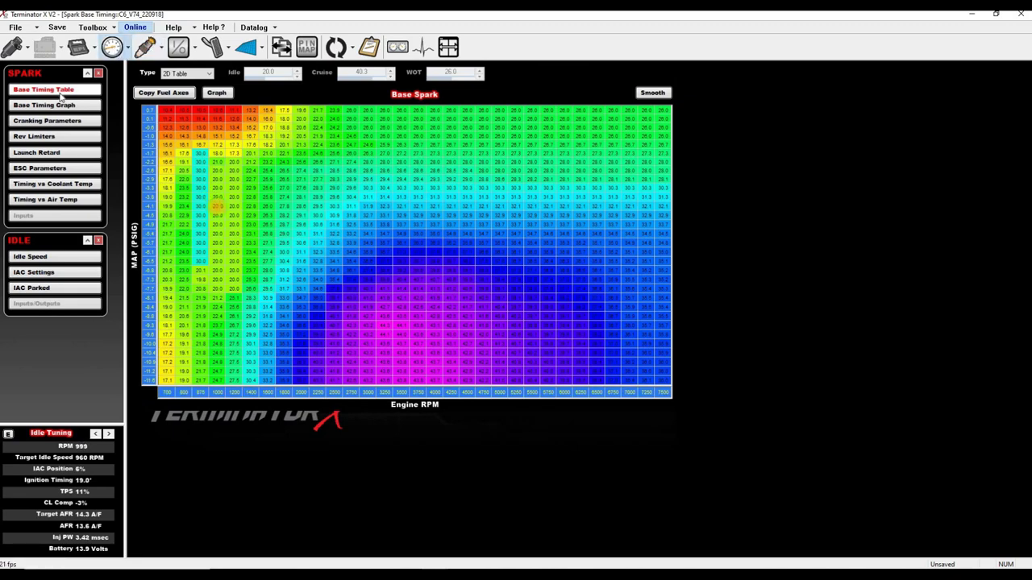
click(115, 50)
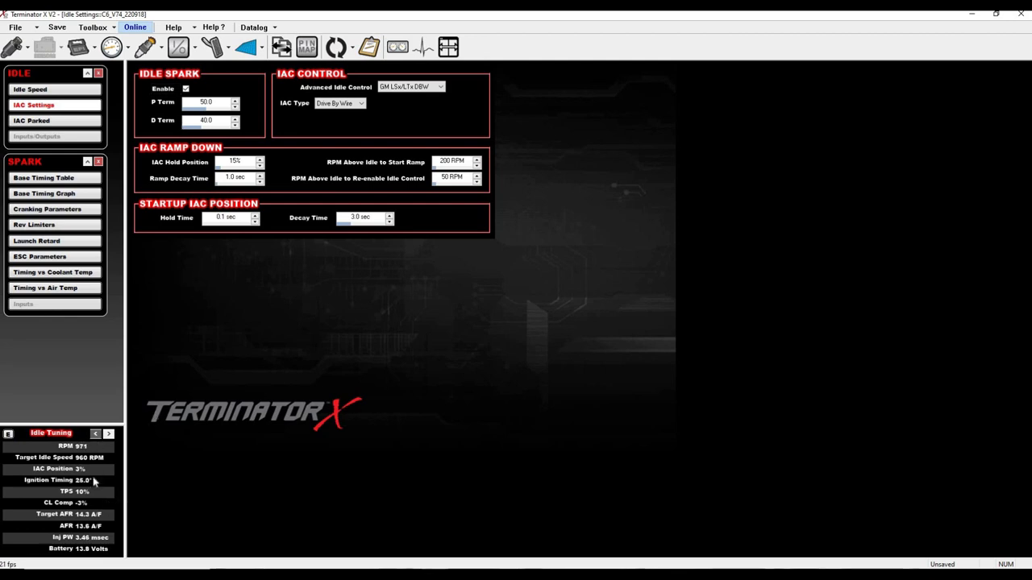
click(96, 435)
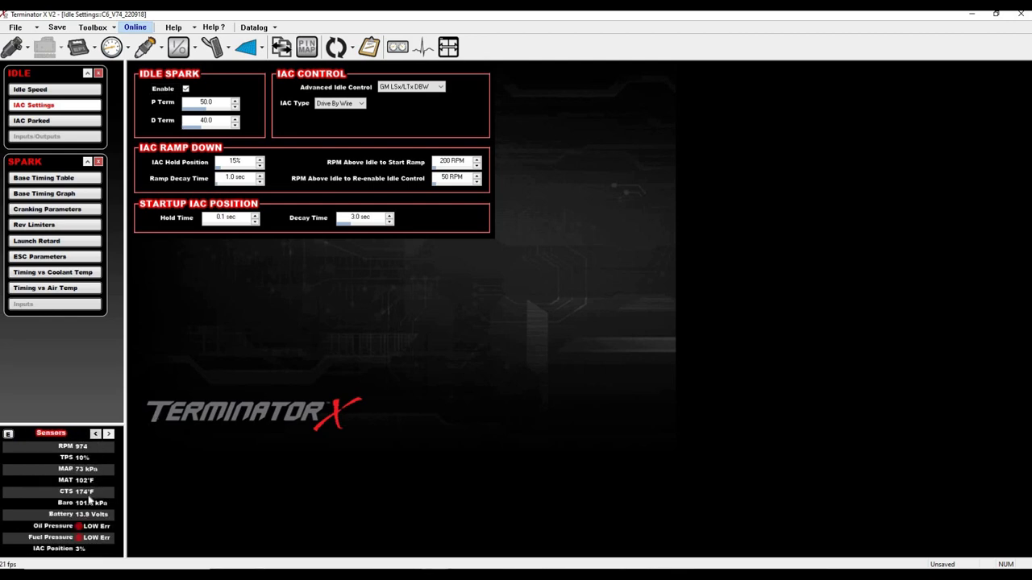
click(109, 434)
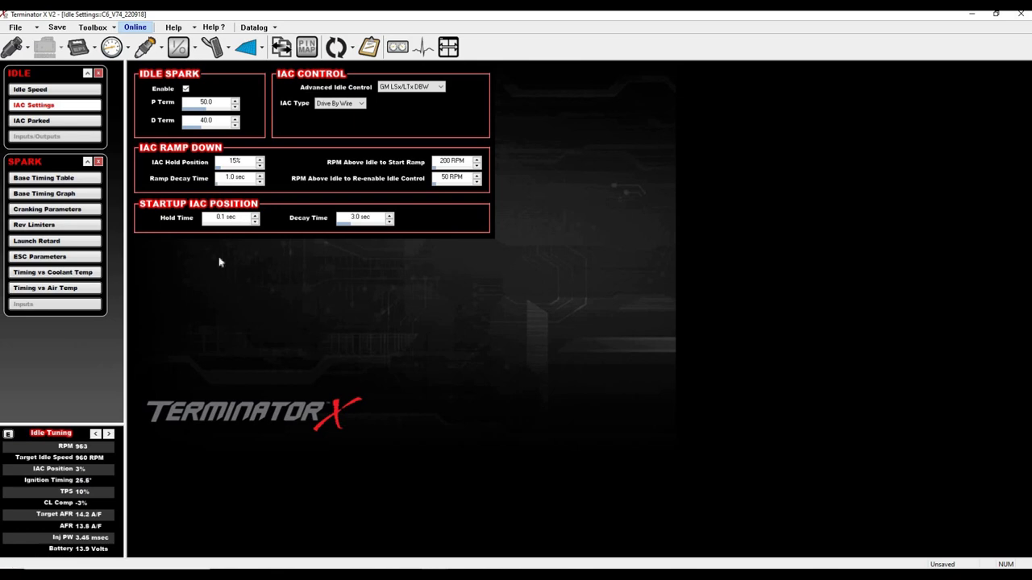
Step: Try an IAC Hold Position of 7%, and set it to 40%
click(250, 164)
text(7)
key(Return)
text(40)
key(Return)
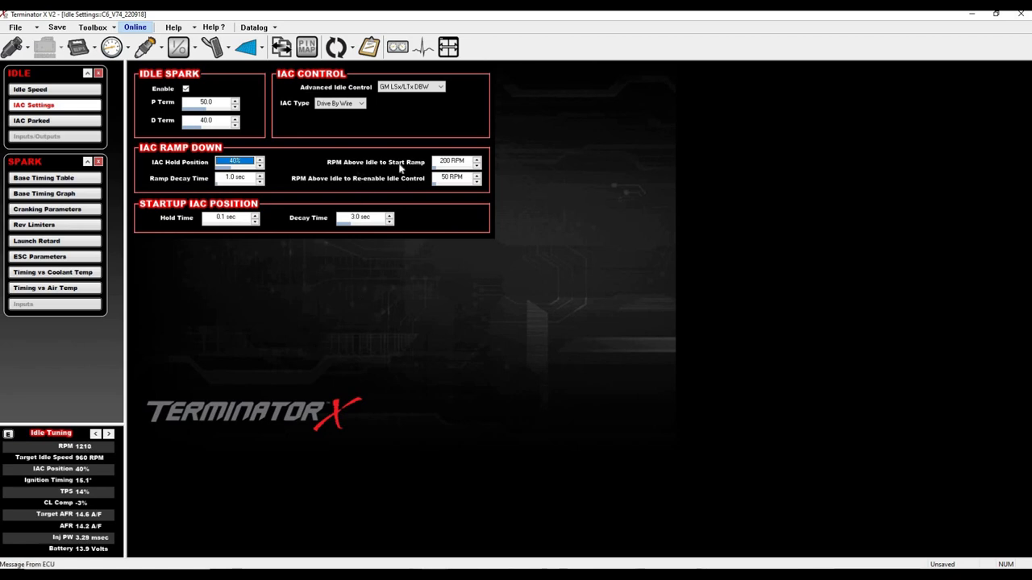
Step: Try 1000 RPM for RPM Above Idle to Start Ramp in the IAC ramp down settings
click(452, 163)
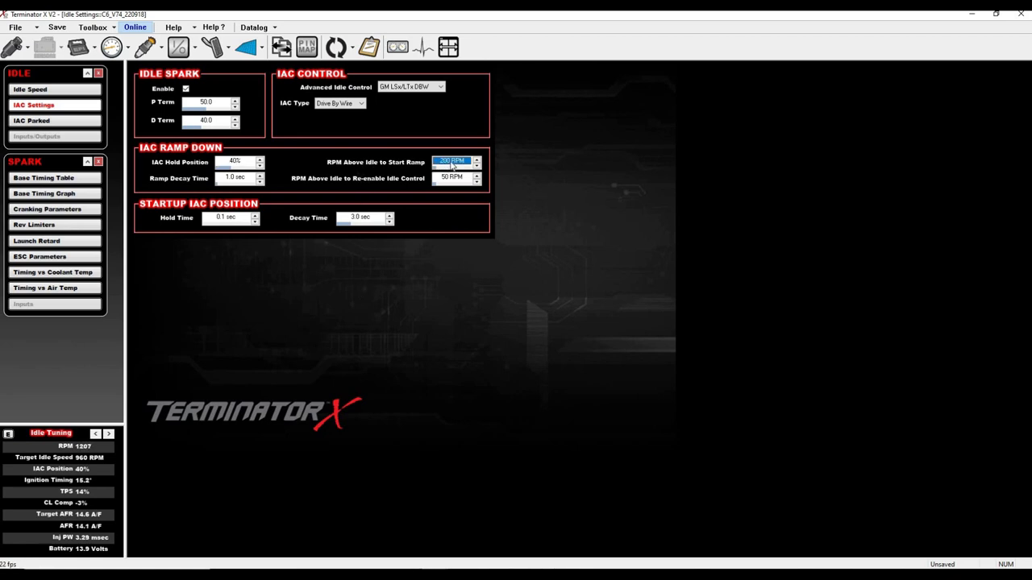
text(1000)
key(Return)
Step: Set the IAC Hold Position to 7% and RPM Above Idle to Start Ramp to 200 RPM
click(239, 163)
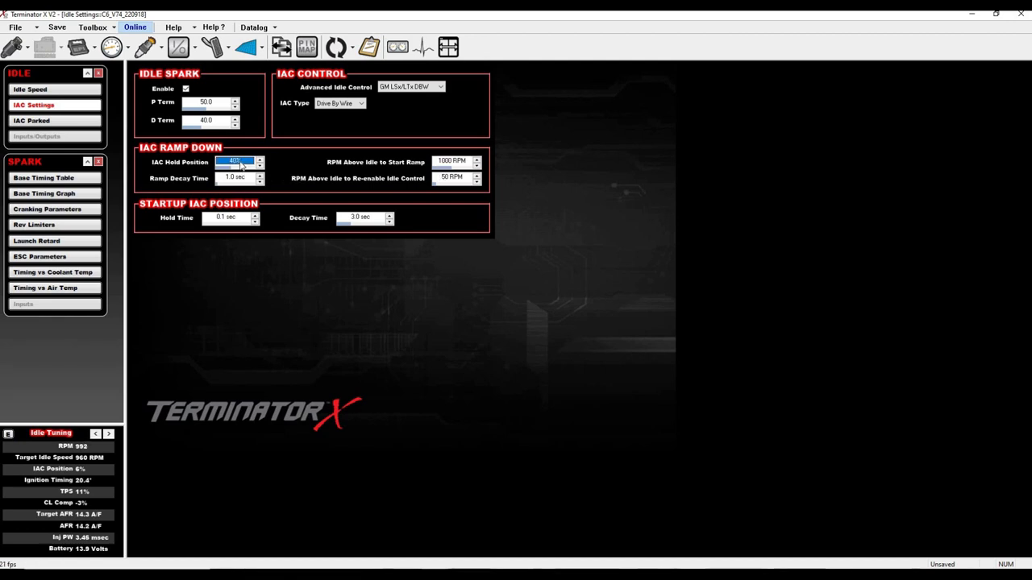
text(7)
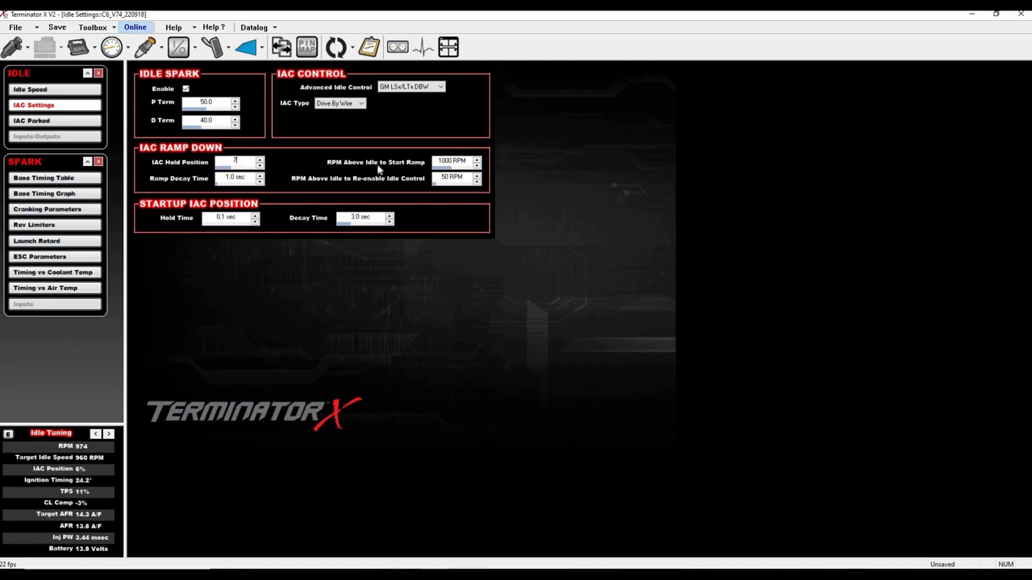
click(448, 162)
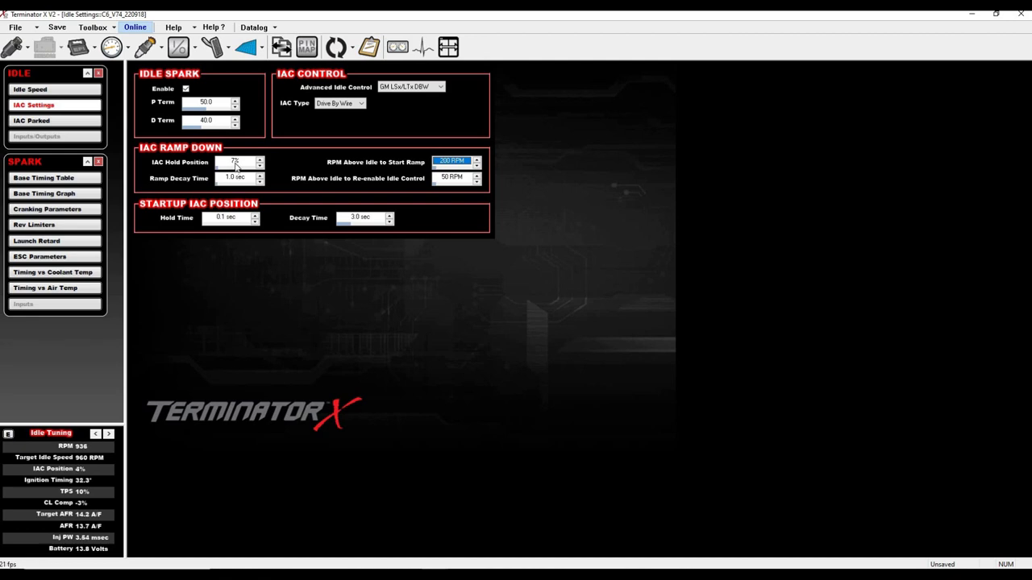
Step: Try a 40% IAC Hold Position, 500 RPM to start the ramp and a 5 sec Ramp Decay Time, and check the Gauge Panel
click(235, 162)
text(40)
click(458, 162)
text(500)
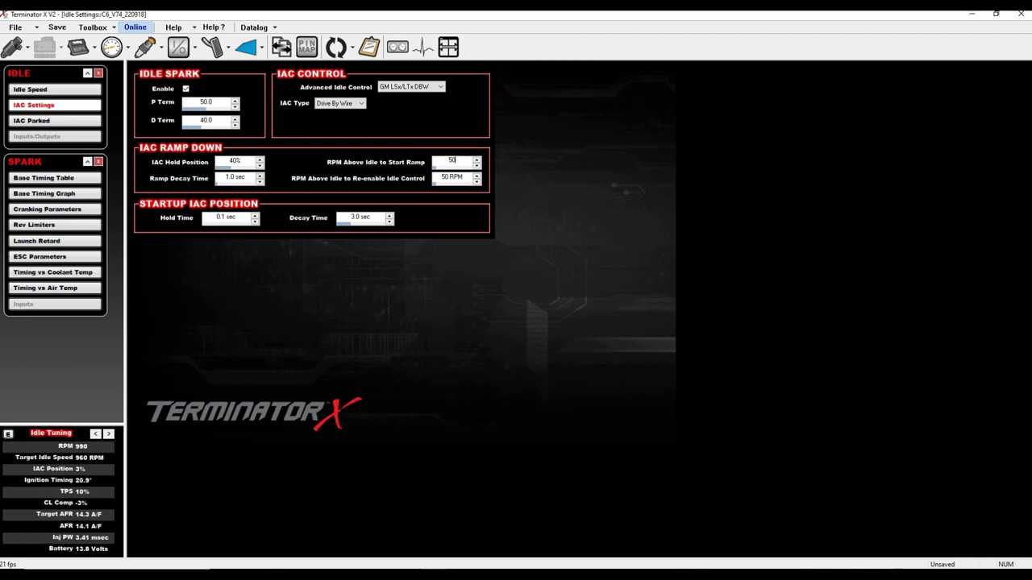
click(235, 182)
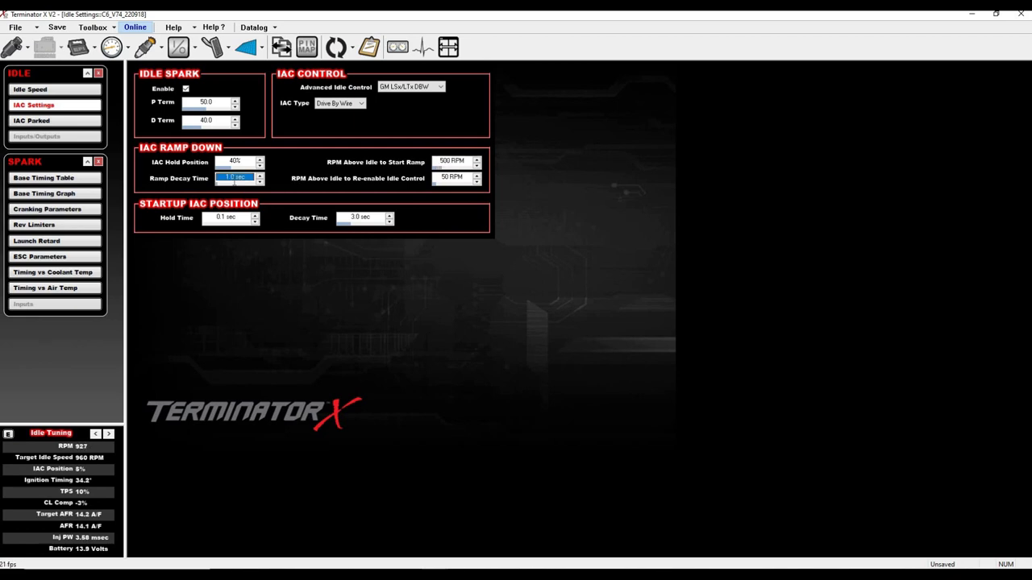
text(5)
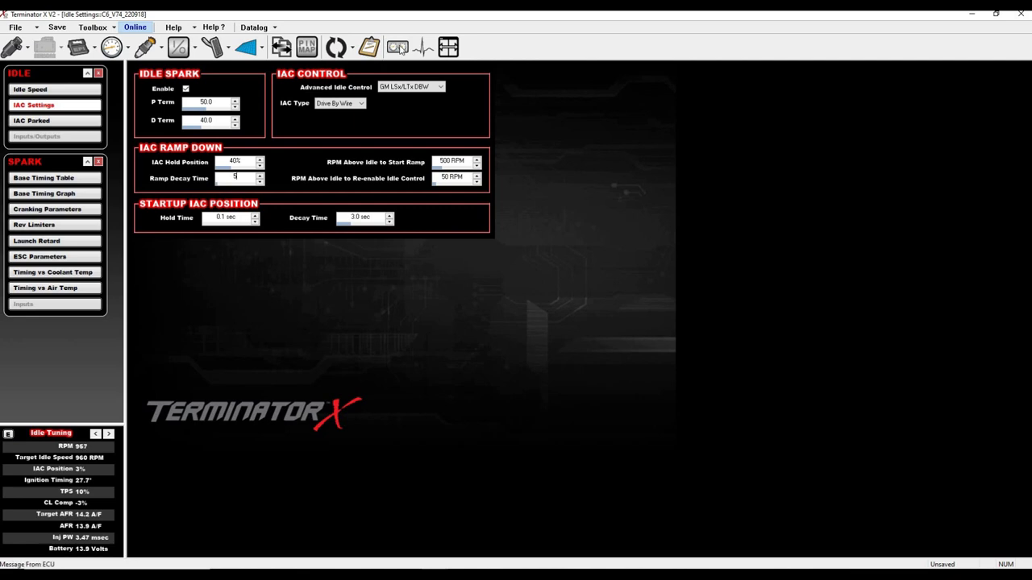
click(398, 48)
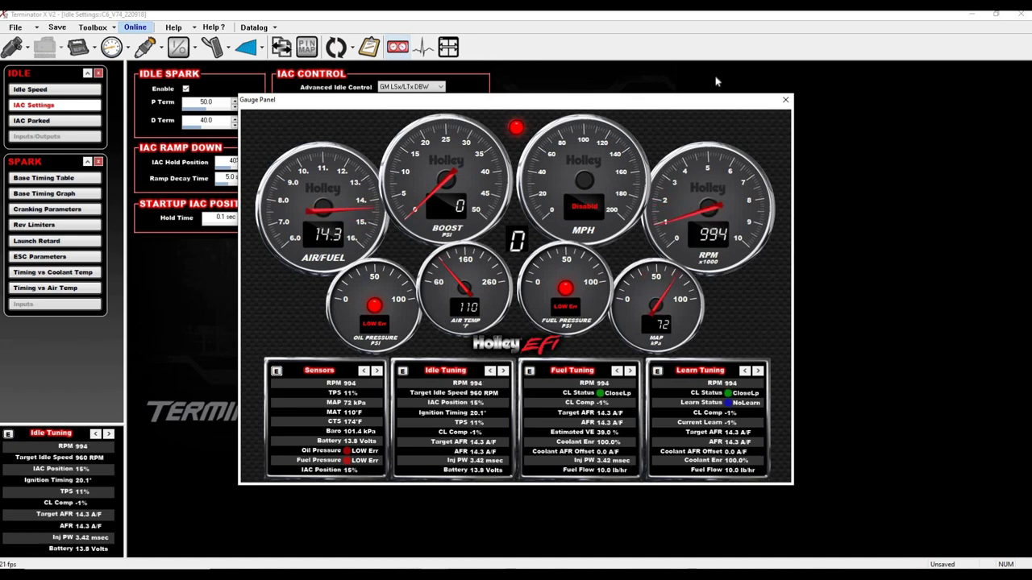
click(785, 99)
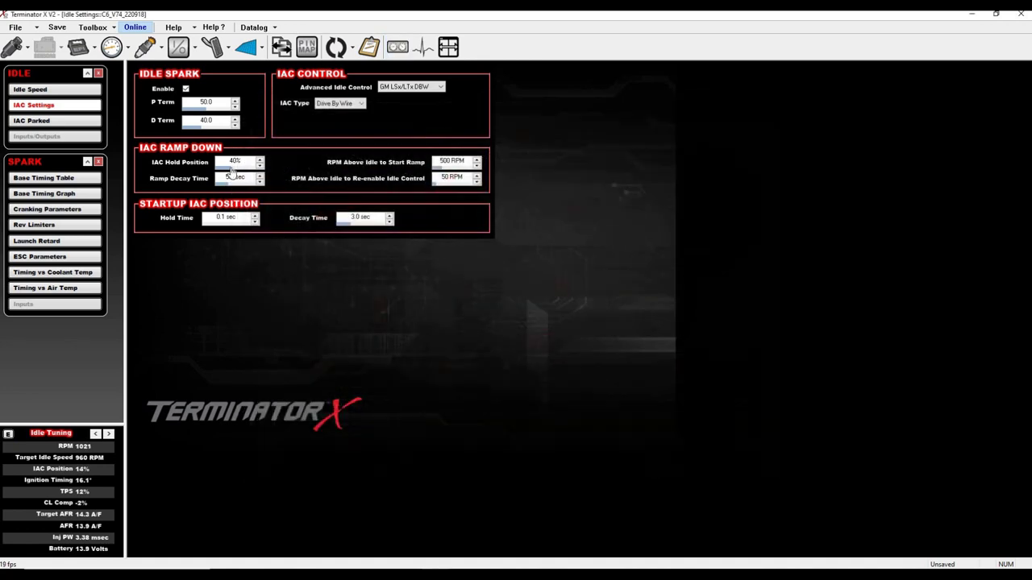
Step: Set Ramp Decay Time to 1 sec, IAC Hold Position to 7% and the ramp start to 200 RPM, and check the Gauge Panel
click(235, 176)
text(1)
click(237, 164)
text(7)
click(454, 163)
text(200)
click(399, 46)
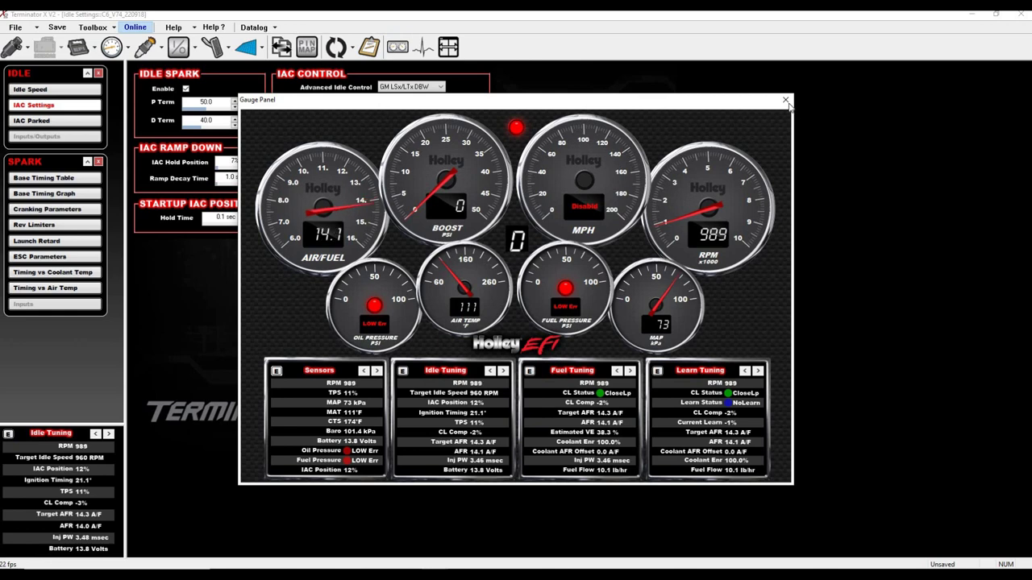
key(Escape)
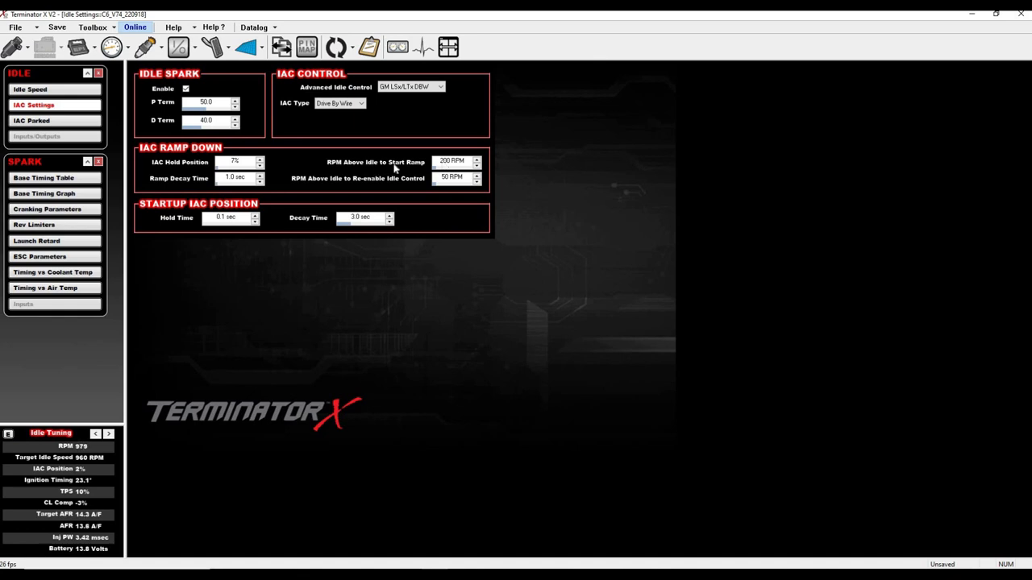
Step: Set RPM Above Idle to Start Ramp to 350 RPM and IAC Hold Position to 10%, and check the Gauge Panel
click(449, 164)
text(350)
click(243, 165)
scroll(243, 164, up, 3)
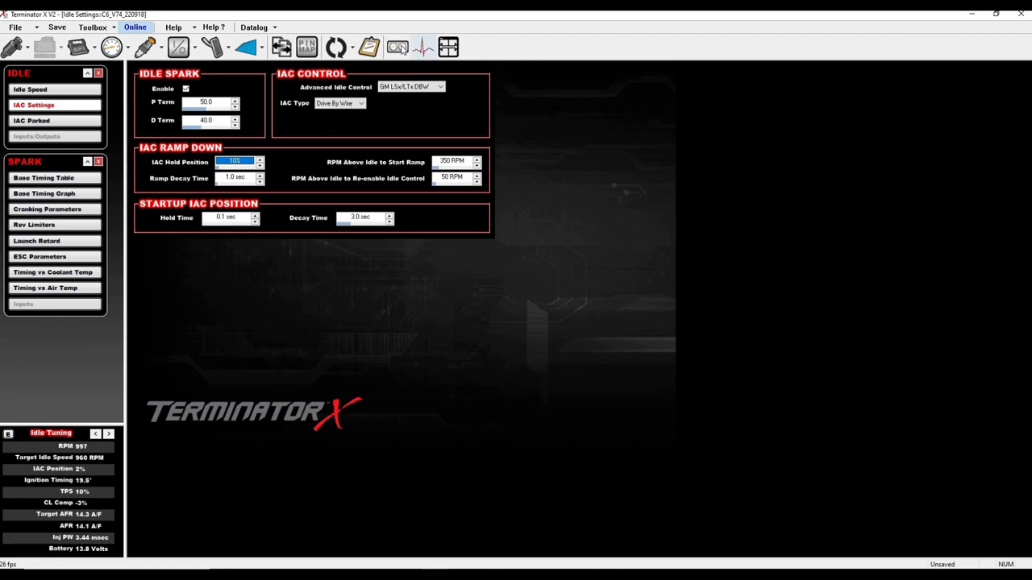
click(397, 46)
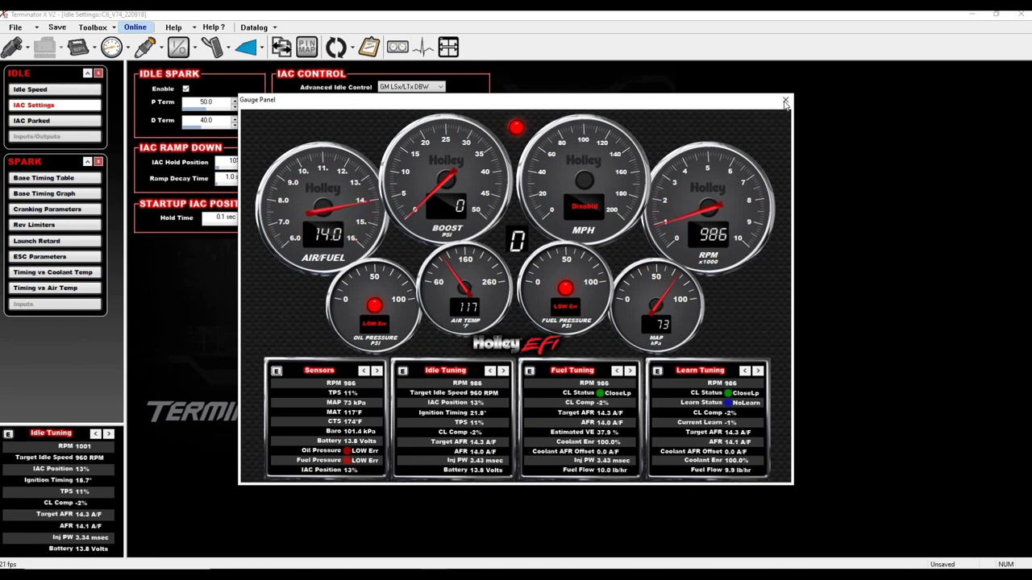
key(Escape)
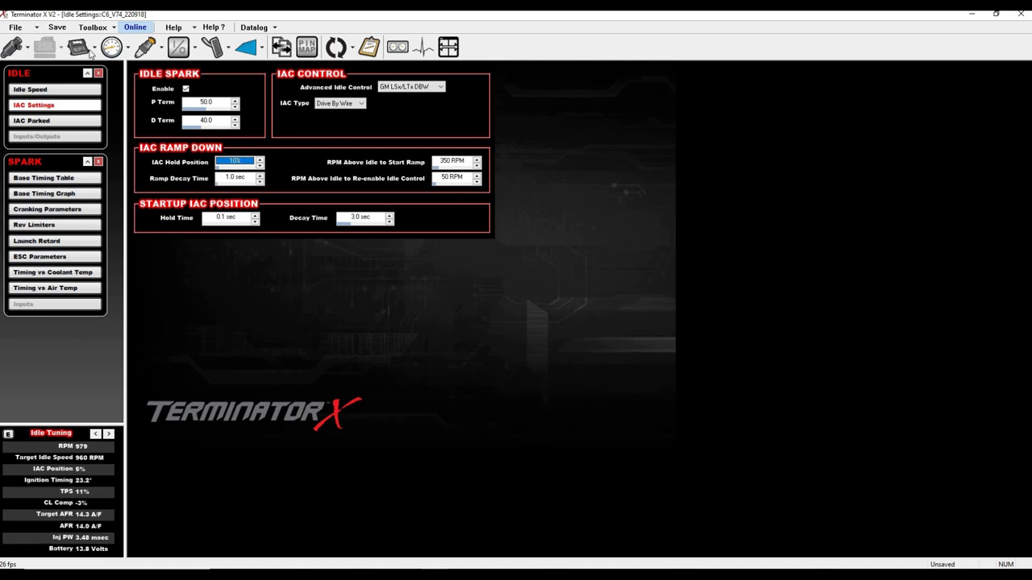
Step: Try an air conditioning IAC Kick of 0% in the system's Basic I/O settings, and send the configuration to the ECU
click(79, 49)
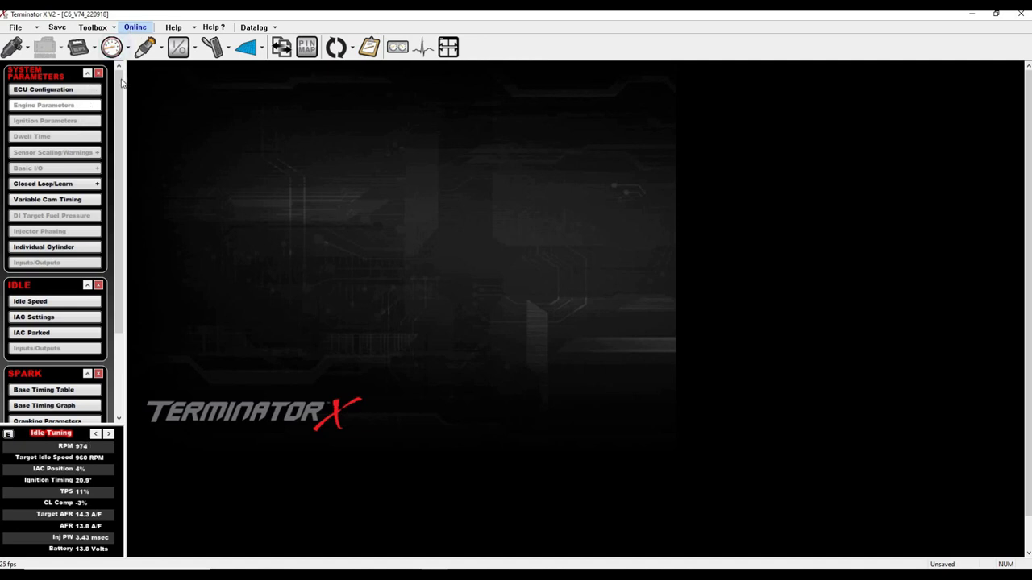
click(61, 168)
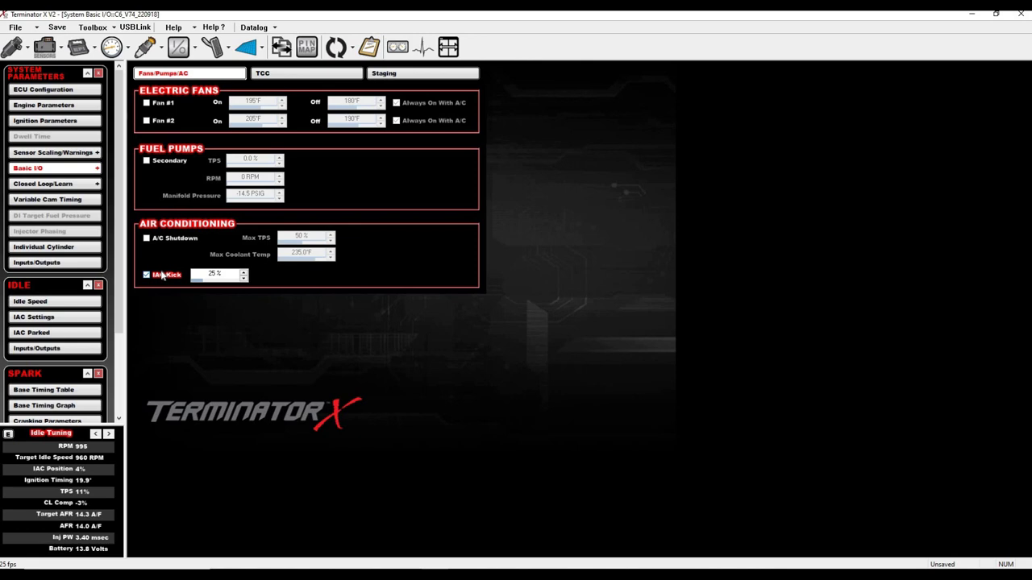
double_click(212, 276)
text(0)
key(Return)
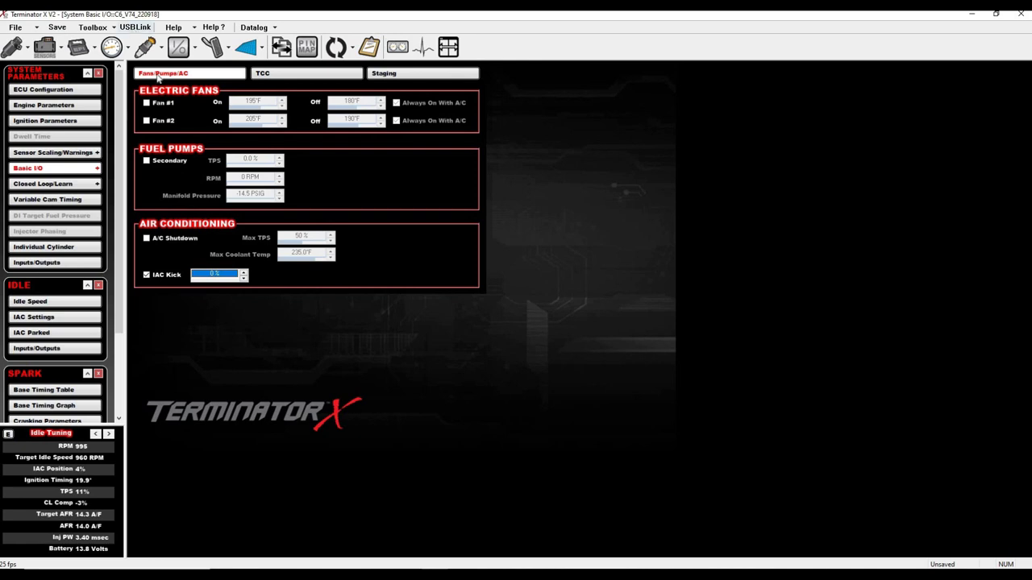
click(135, 27)
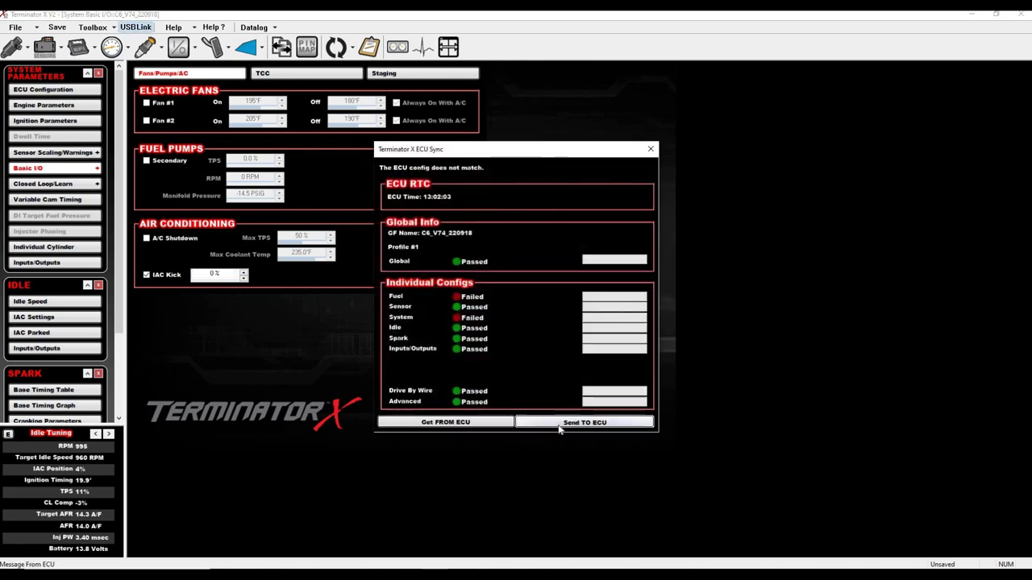
click(584, 422)
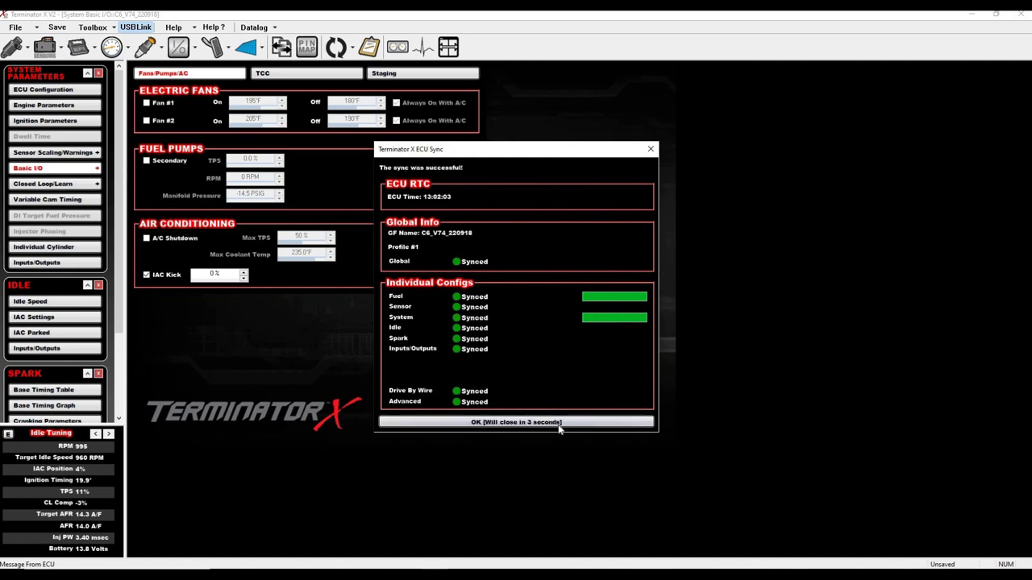
click(560, 422)
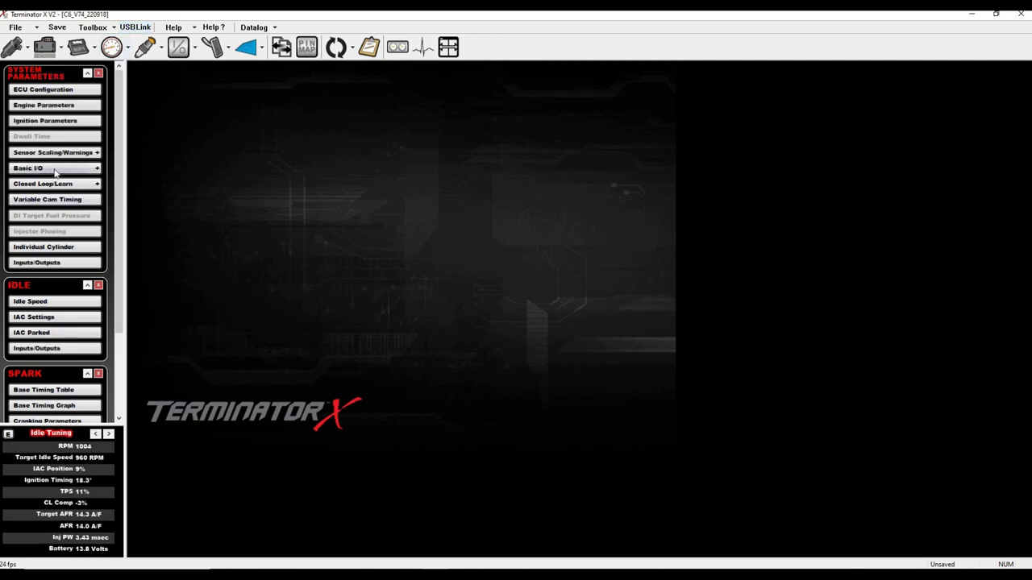
Step: Set the air conditioning IAC Kick to 25% in Basic I/O, and send the configuration to the ECU
click(54, 170)
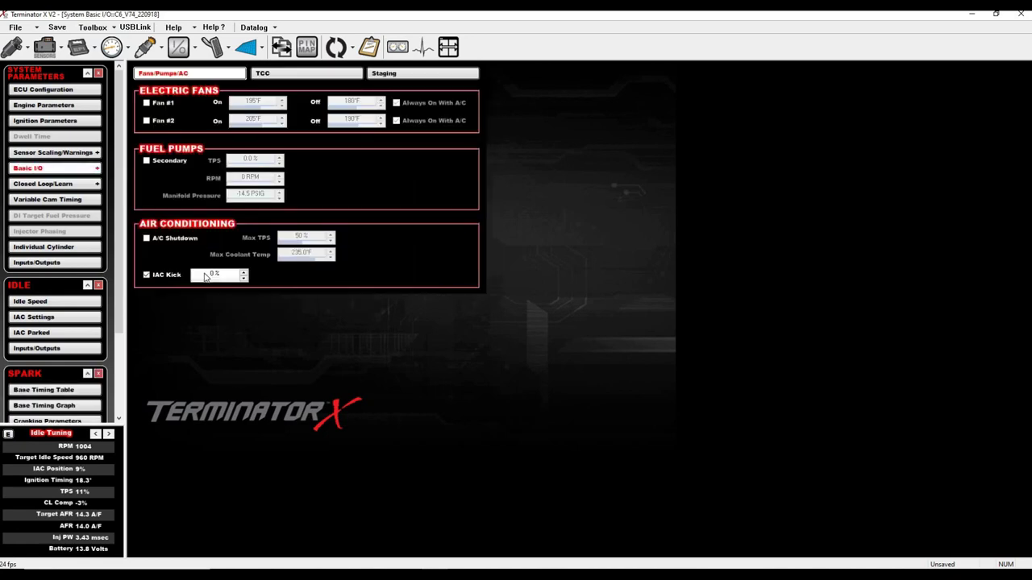
click(205, 275)
text(25)
key(Return)
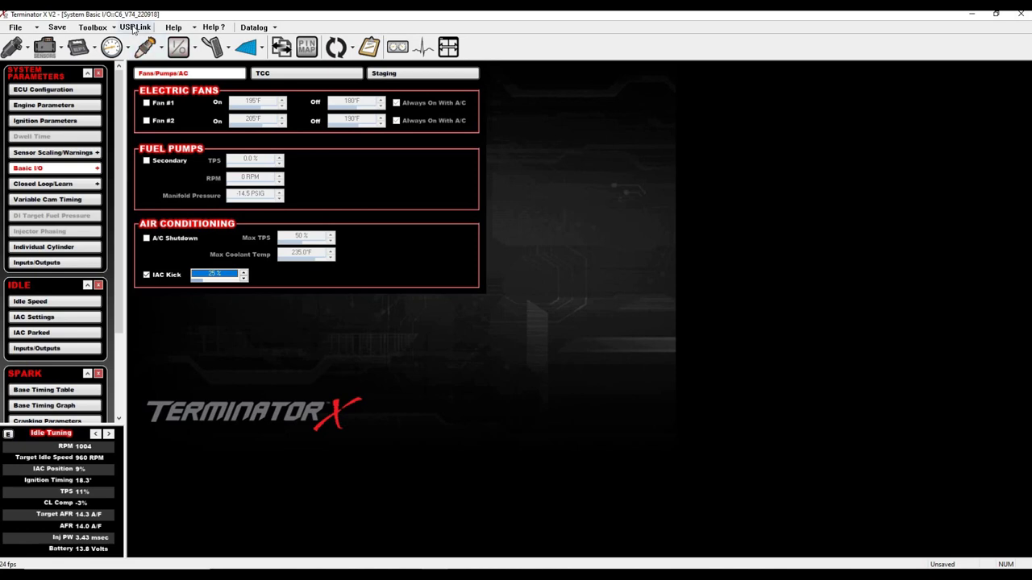
click(134, 30)
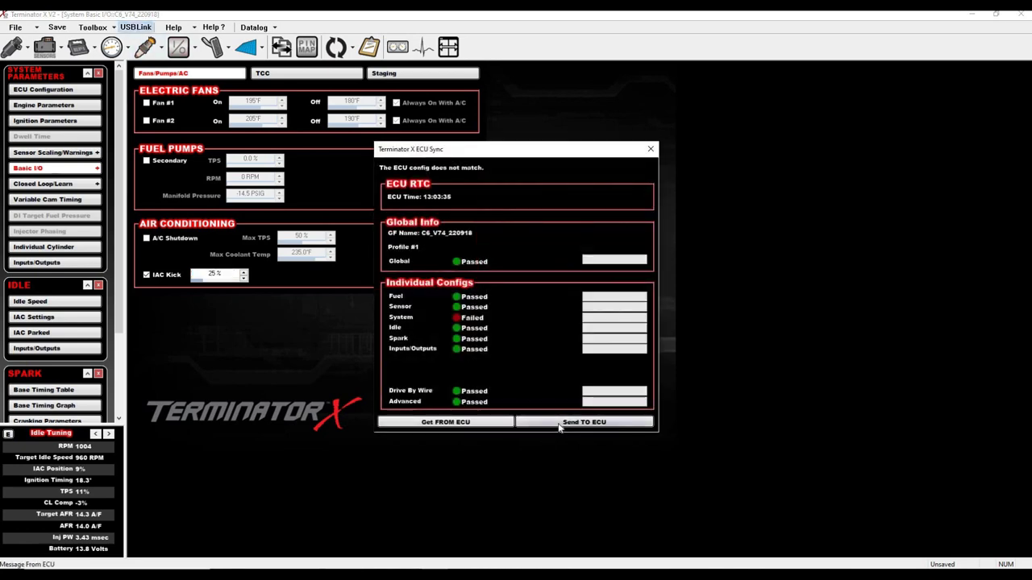
click(559, 428)
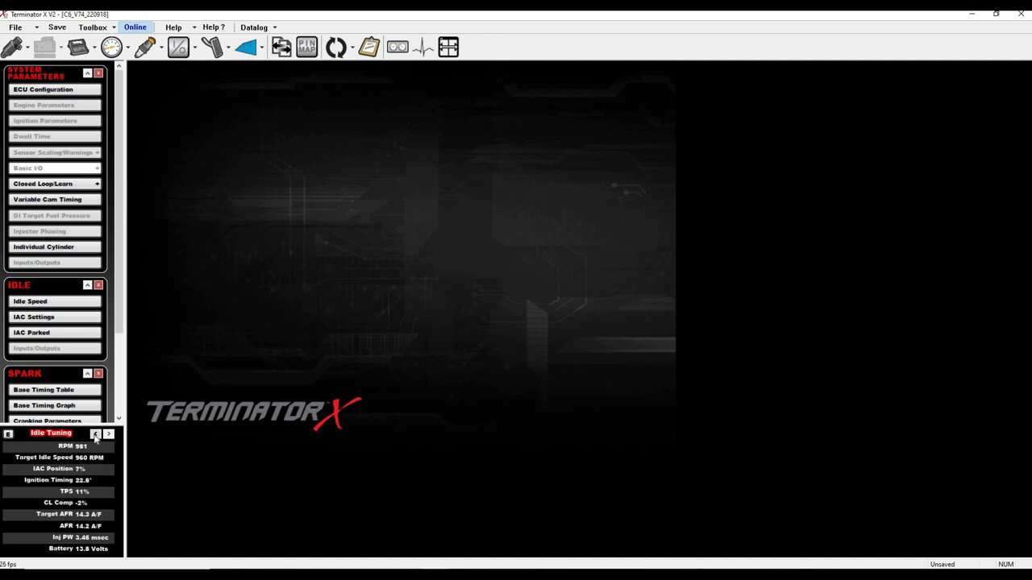
Step: Examine the live Sensors and Idle Tuning readouts, and check the engine data in the Gauge Panel
click(94, 435)
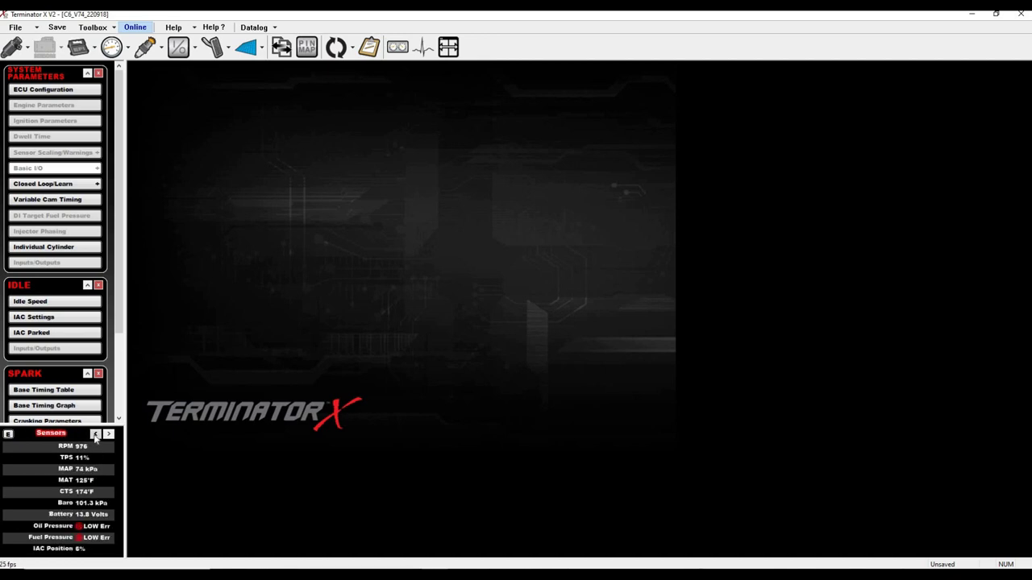
click(108, 435)
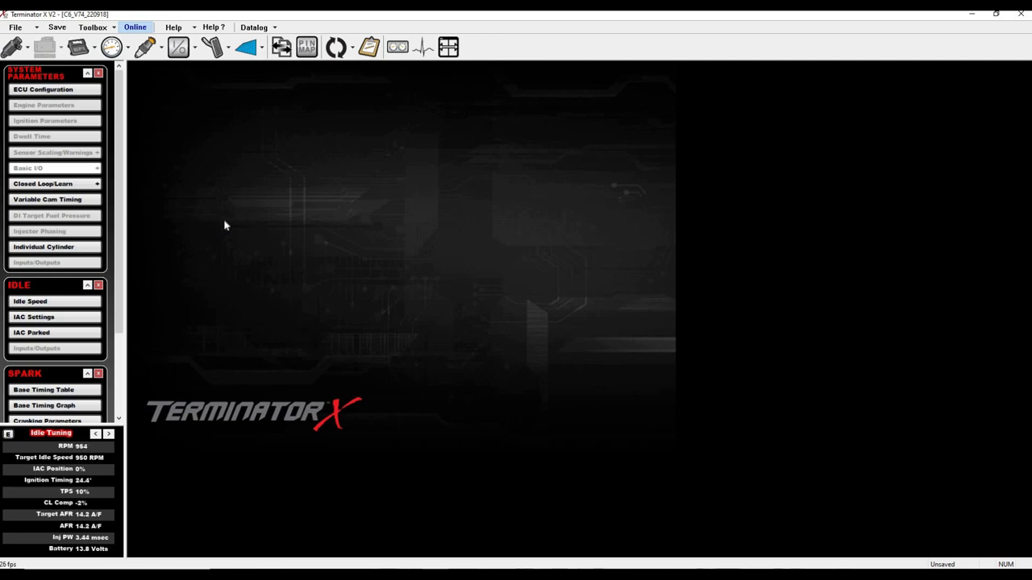
click(401, 50)
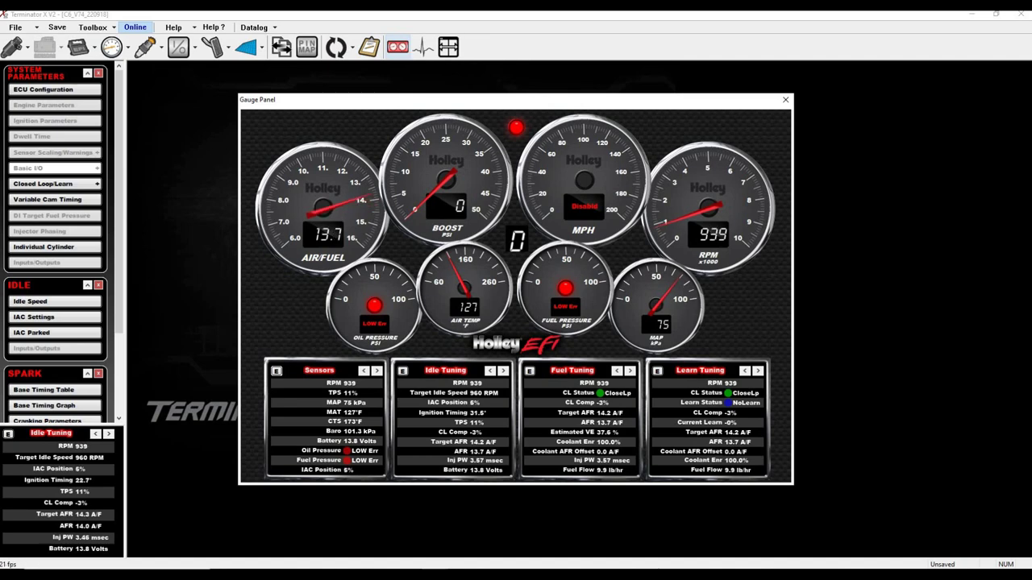
click(789, 106)
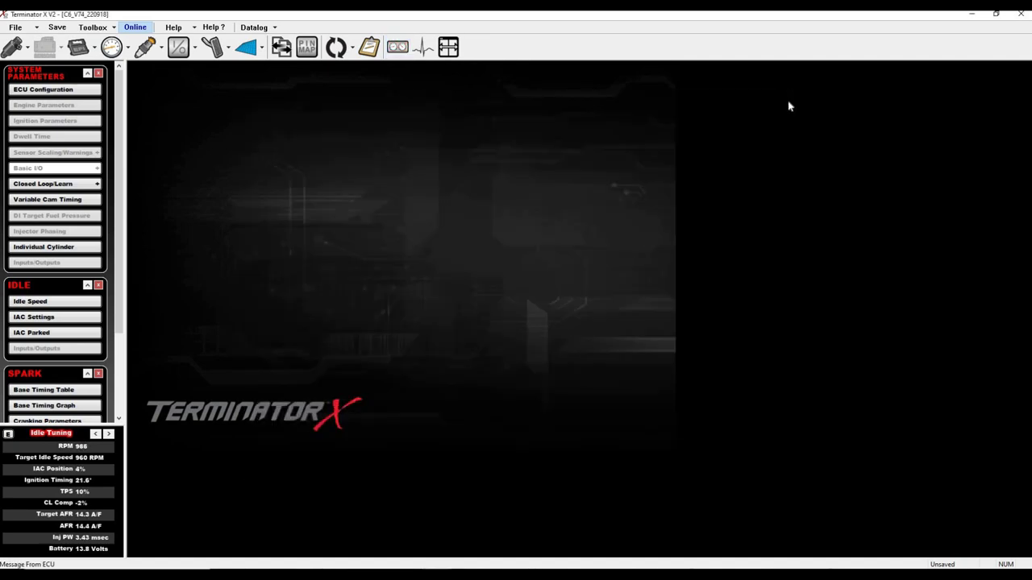